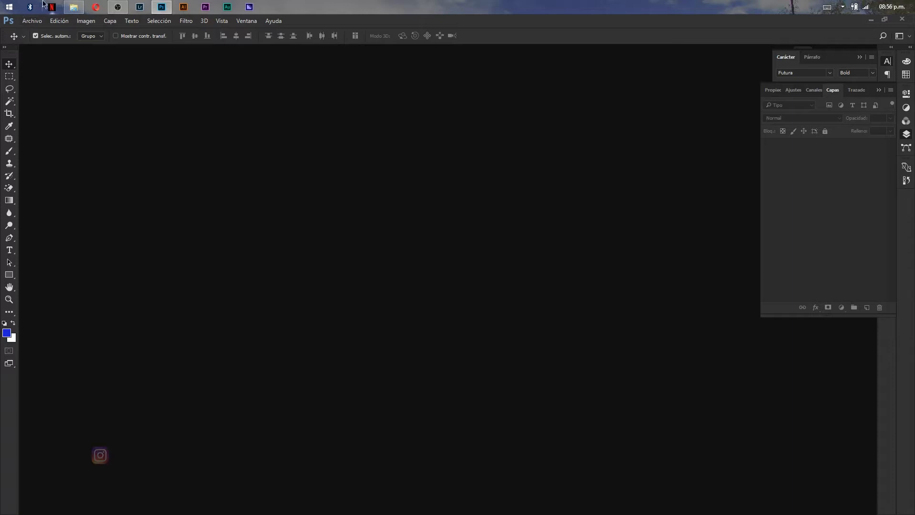
Step: Create a new 2000 x 2000 px document at 72 ppi with a white background
{"action": "left_click", "coordinate": [47, 31]}
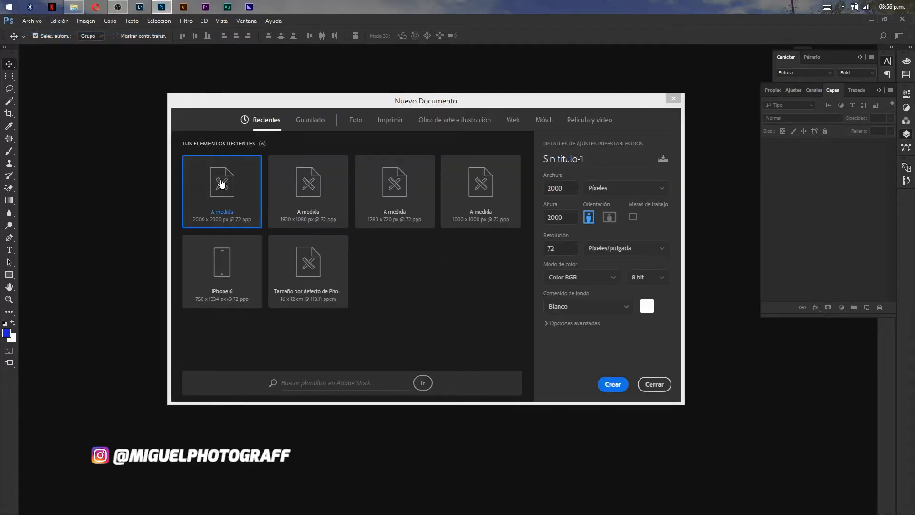
{"action": "left_click", "coordinate": [604, 386]}
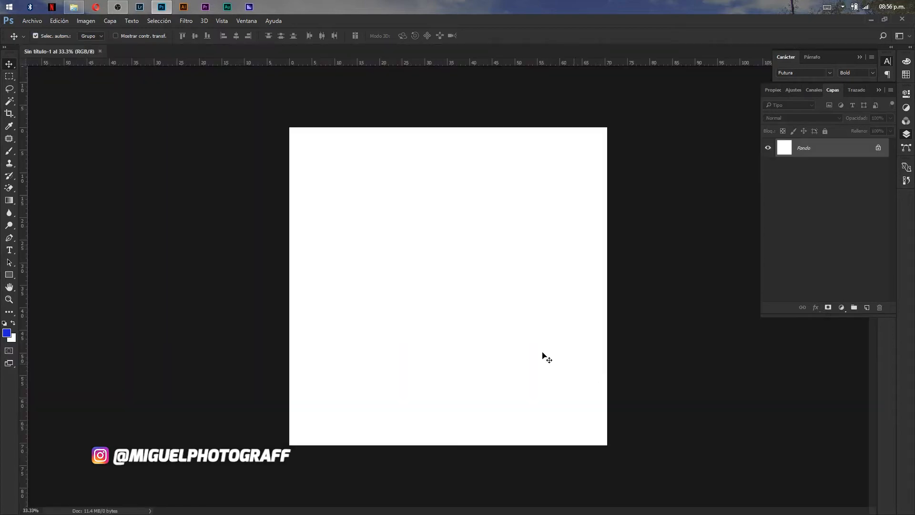
Step: Place image 5 in the document, scale it to about 126% and position it so the woman's face fills the canvas
{"action": "left_click", "coordinate": [74, 6]}
{"action": "left_click_drag", "start_coordinate": [424, 87], "coordinate": [495, 298]}
{"action": "left_click_drag", "start_coordinate": [503, 355], "coordinate": [600, 420]}
{"action": "left_click_drag", "start_coordinate": [489, 308], "coordinate": [469, 314]}
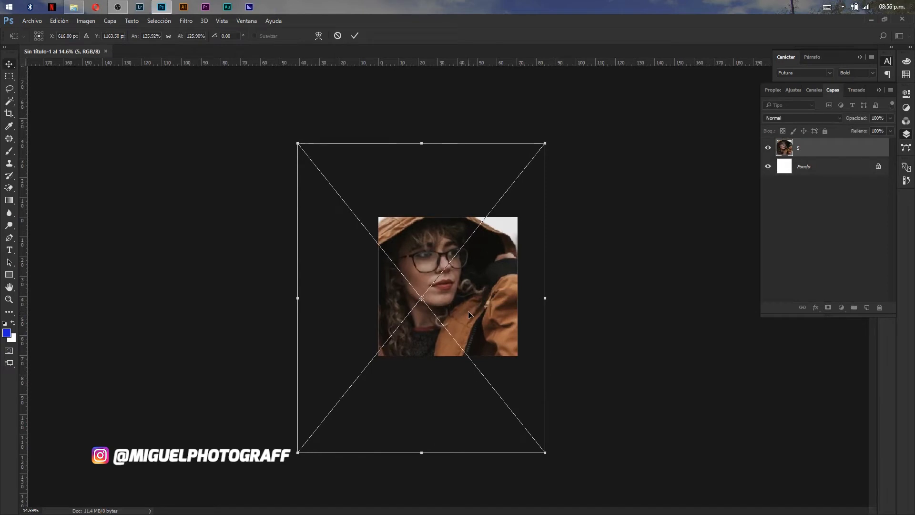
{"action": "key", "text": "Return"}
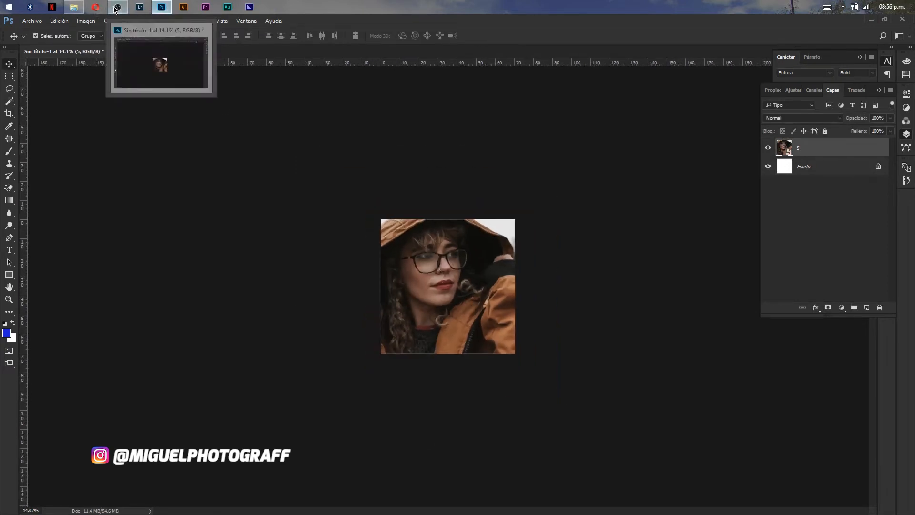
Step: Rasterize the photo layer and paint over its bright upper-right corner with a soft black brush
{"action": "left_click", "coordinate": [9, 151]}
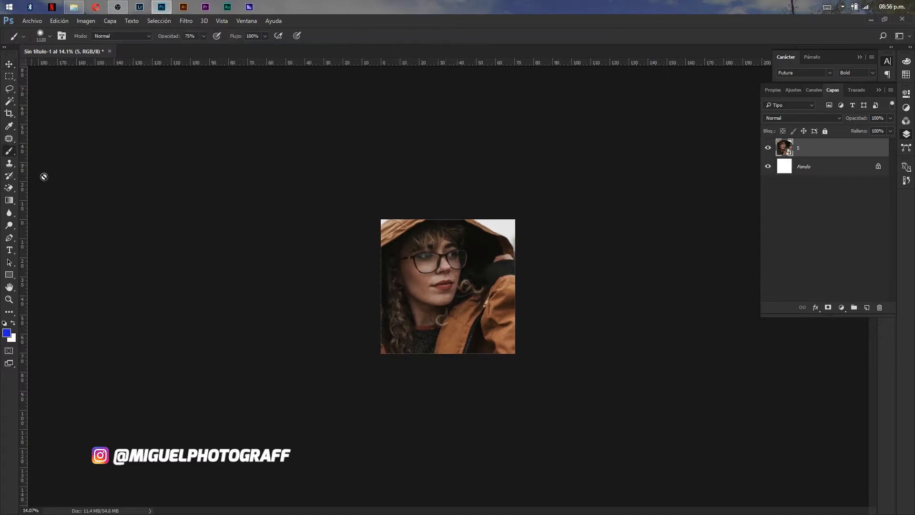
{"action": "right_click", "coordinate": [821, 147]}
{"action": "left_click", "coordinate": [762, 241]}
{"action": "mouse_move", "coordinate": [527, 222]}
{"action": "left_mouse_down"}
{"action": "mouse_move", "coordinate": [474, 189]}
{"action": "mouse_move", "coordinate": [518, 218]}
{"action": "mouse_move", "coordinate": [490, 190]}
{"action": "mouse_move", "coordinate": [515, 214]}
{"action": "mouse_move", "coordinate": [509, 204]}
{"action": "mouse_move", "coordinate": [514, 229]}
{"action": "mouse_move", "coordinate": [513, 180]}
{"action": "left_mouse_up"}
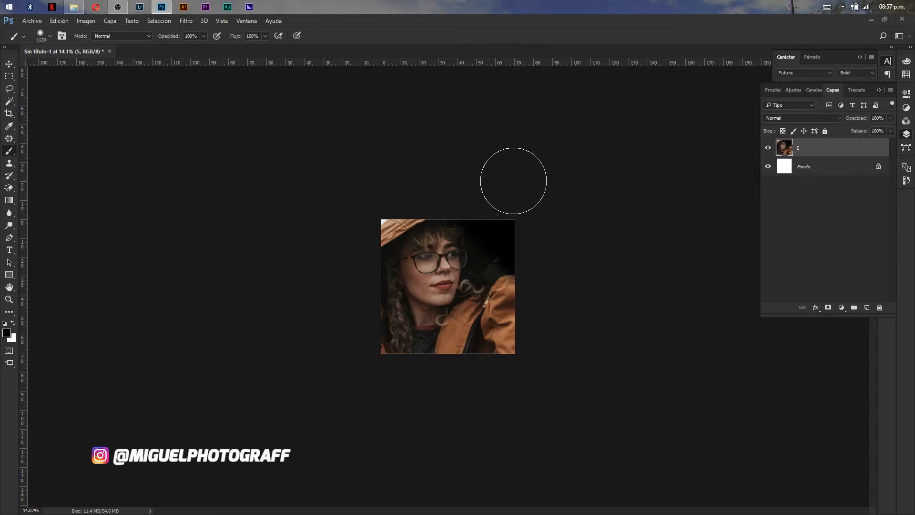
Step: Add a black-to-white gradient map adjustment layer above the photo
{"action": "left_click", "coordinate": [9, 63]}
{"action": "left_click", "coordinate": [841, 307]}
{"action": "left_click", "coordinate": [818, 287]}
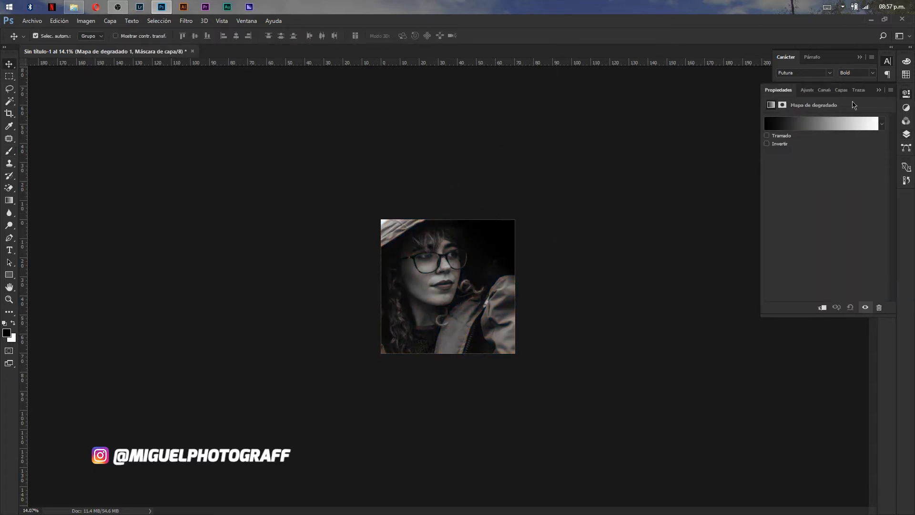
{"action": "left_click", "coordinate": [880, 90]}
{"action": "left_click", "coordinate": [906, 134]}
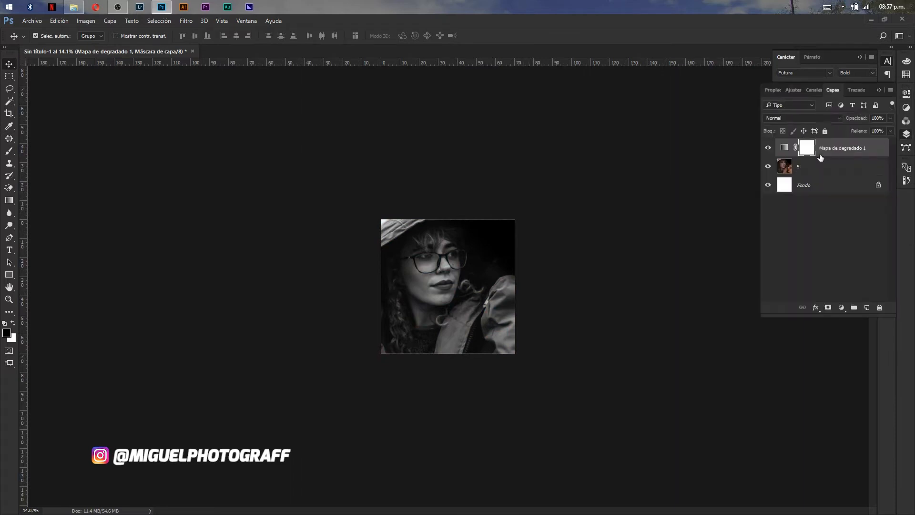
Step: Merge the gradient map with the photo layer and duplicate the merged layer
{"action": "left_click", "coordinate": [819, 167]}
{"action": "left_click", "coordinate": [827, 153], "text": "ctrl"}
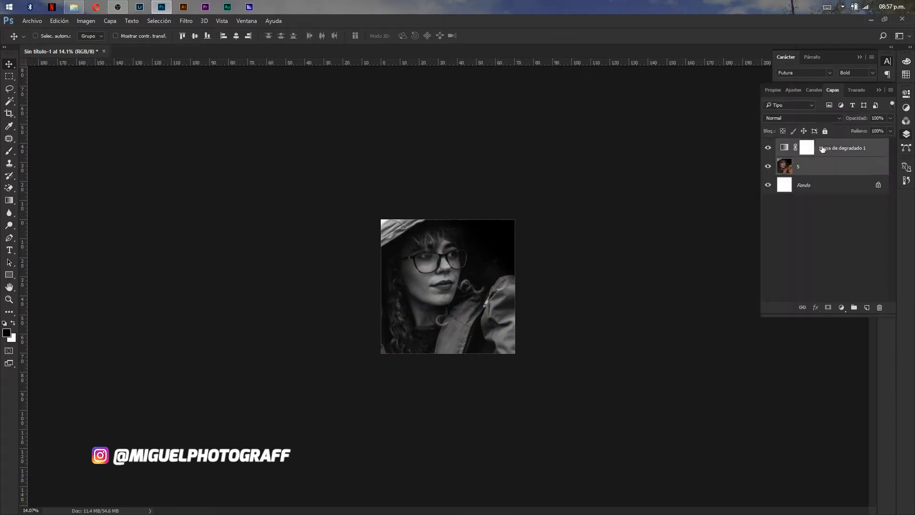
{"action": "key", "text": "ctrl+e"}
{"action": "key", "text": "ctrl+j"}
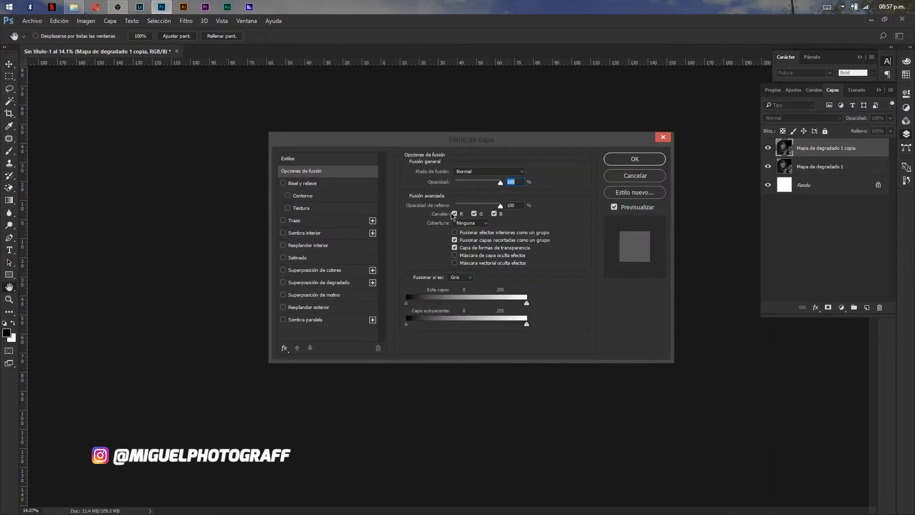
Step: Turn off the red channel in the duplicate layer's blending options and nudge the layer sideways for a color-split effect
{"action": "left_click", "coordinate": [455, 214]}
{"action": "key", "text": "Return"}
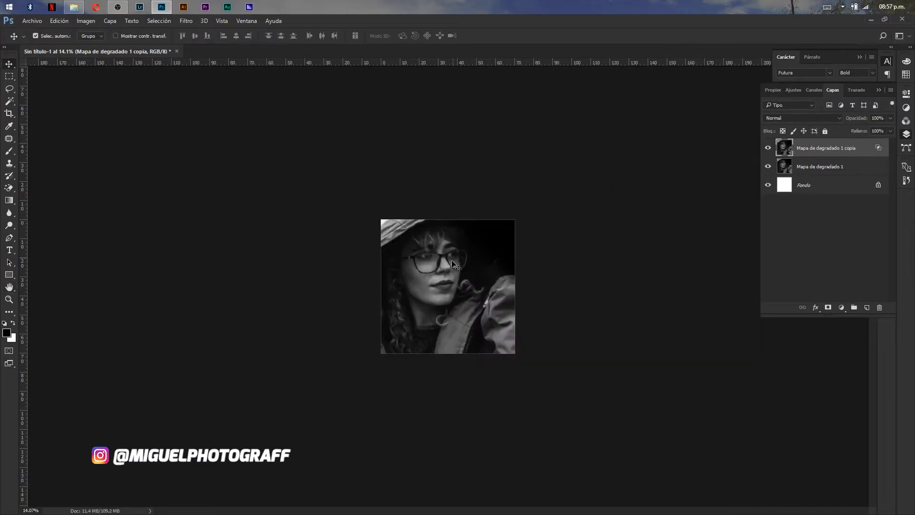
{"action": "key", "text": "shift+Left"}
{"action": "key", "text": "shift+Left"}
{"action": "key", "text": "shift+Left"}
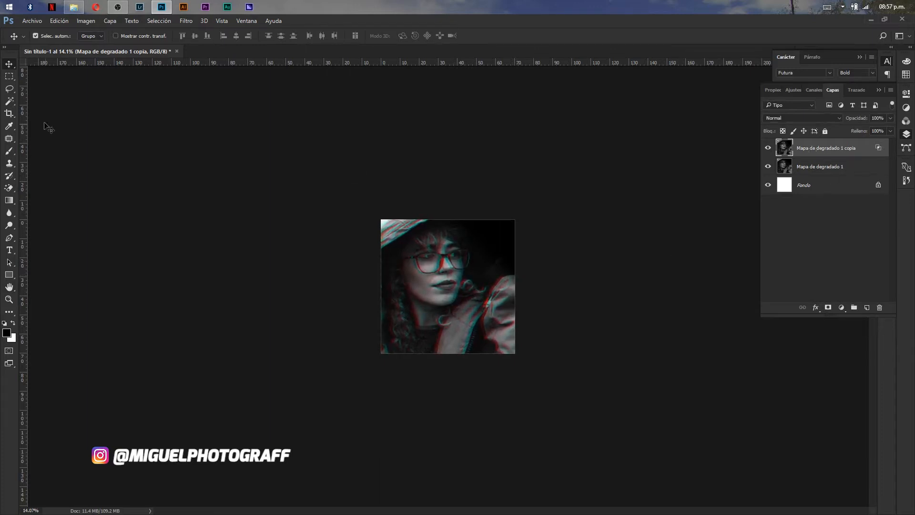
Step: Select a horizontal strip across the eyes on the duplicate layer, shift it to the right and deselect
{"action": "left_click", "coordinate": [11, 77]}
{"action": "left_click_drag", "start_coordinate": [443, 261], "coordinate": [478, 259]}
{"action": "left_click", "coordinate": [10, 64]}
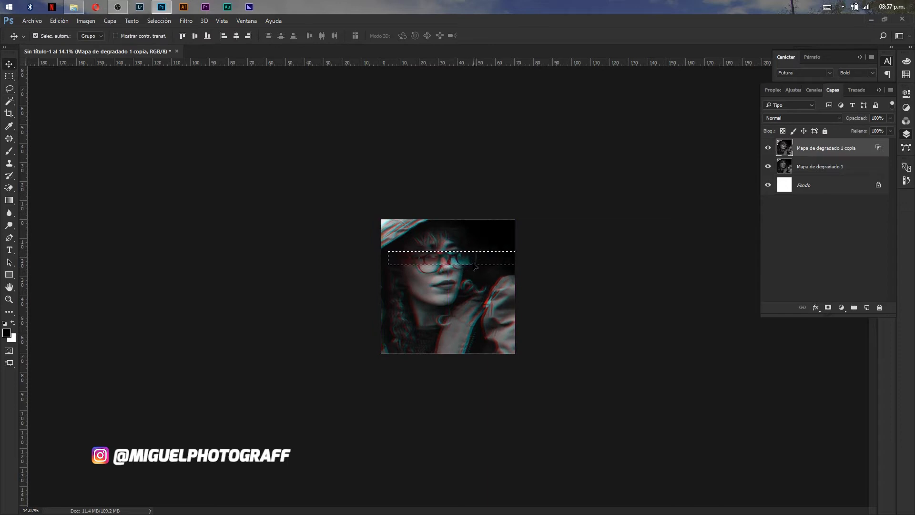
{"action": "key", "text": "ctrl+d"}
Step: Select a full-width strip at chin level, shift it about 4.2 cm to the right and deselect
{"action": "left_click", "coordinate": [9, 78]}
{"action": "left_click_drag", "start_coordinate": [375, 296], "coordinate": [537, 308]}
{"action": "key", "text": "v"}
{"action": "left_click_drag", "start_coordinate": [443, 305], "coordinate": [452, 305]}
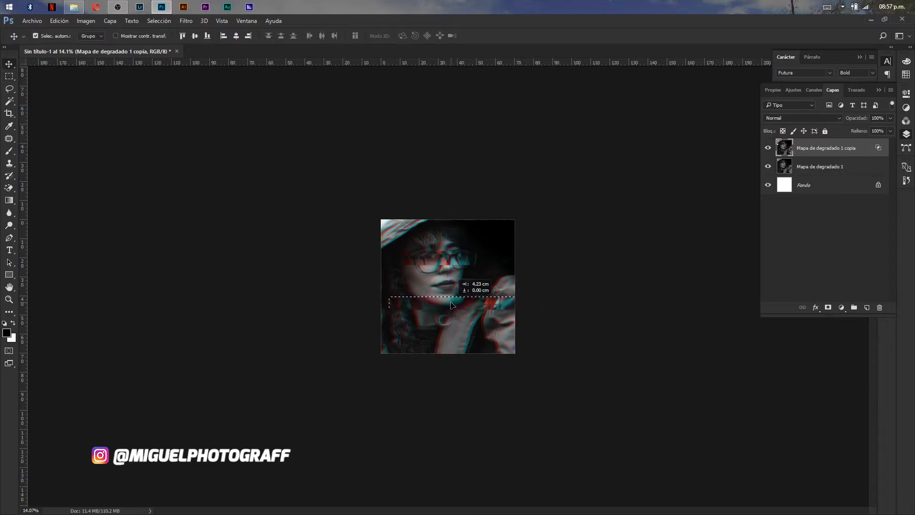
{"action": "key", "text": "ctrl+d"}
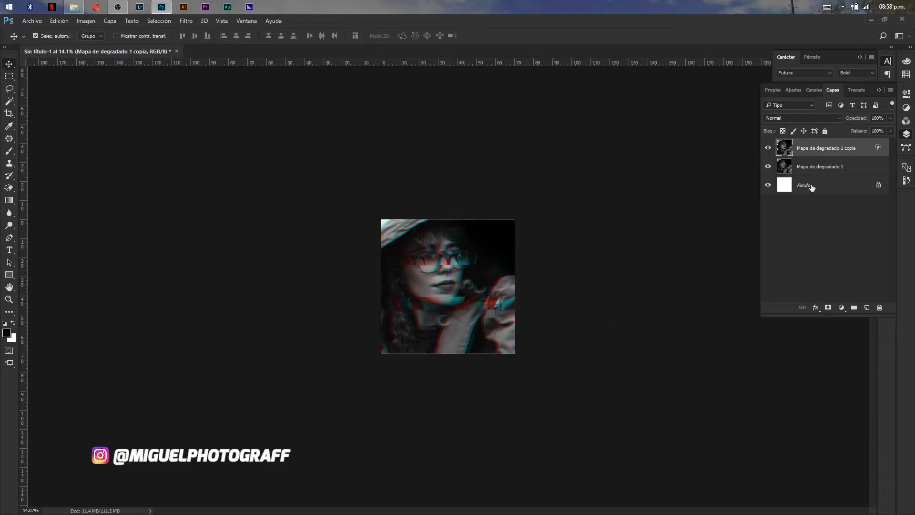
Step: On a new layer, select the full-width lower band of the canvas, about 22 cm tall, and paint it red (#c11717)
{"action": "left_click", "coordinate": [867, 308]}
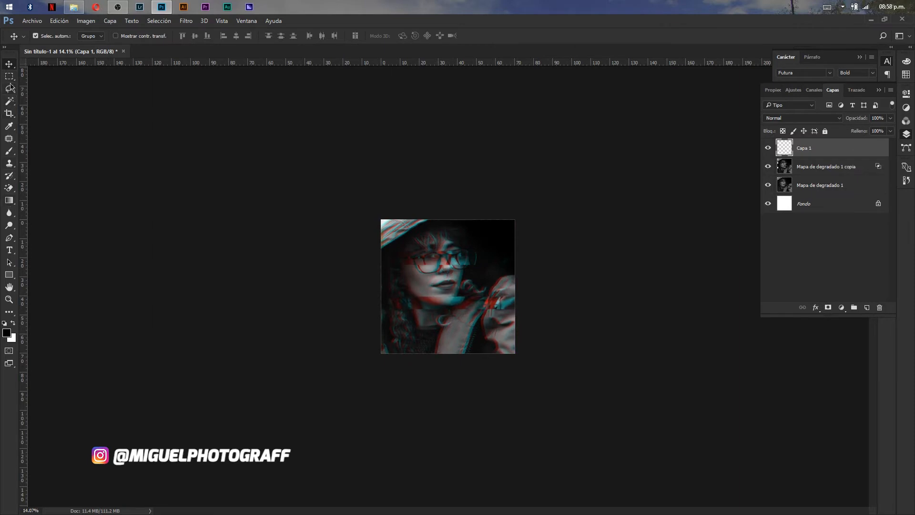
{"action": "key", "text": "m"}
{"action": "left_click_drag", "start_coordinate": [377, 311], "coordinate": [565, 396]}
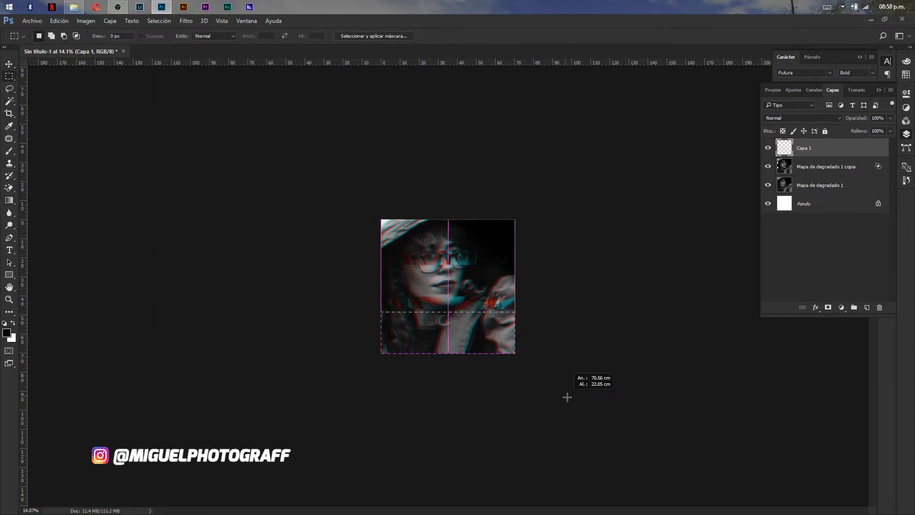
{"action": "key", "text": "b"}
{"action": "left_click", "coordinate": [6, 332]}
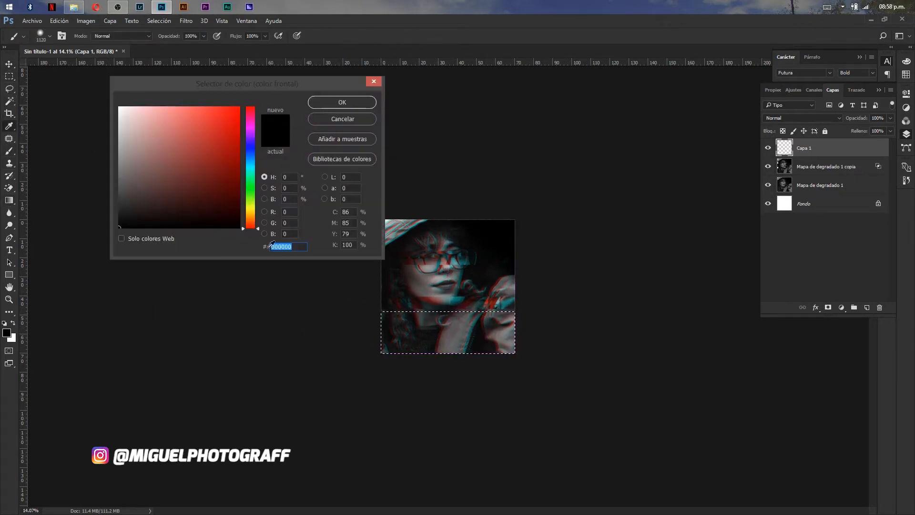
{"action": "left_click", "coordinate": [229, 128]}
{"action": "left_click", "coordinate": [342, 102]}
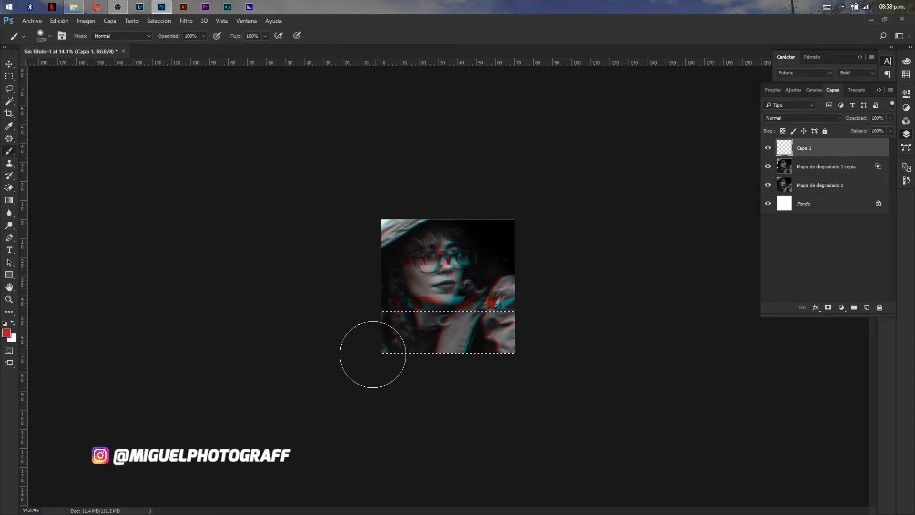
{"action": "left_click_drag", "start_coordinate": [373, 354], "coordinate": [674, 331]}
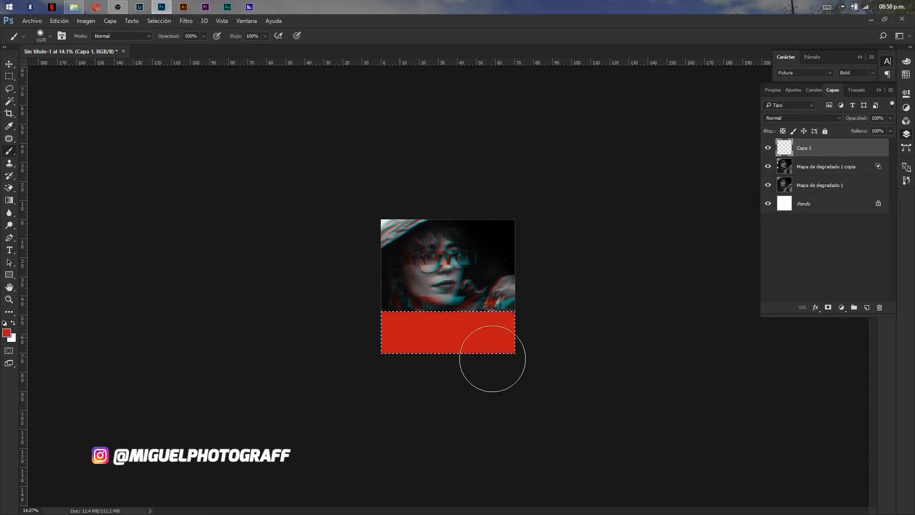
Step: Try the Aclarar blend mode on the red band layer, and settle on Superponer
{"action": "left_click", "coordinate": [818, 118]}
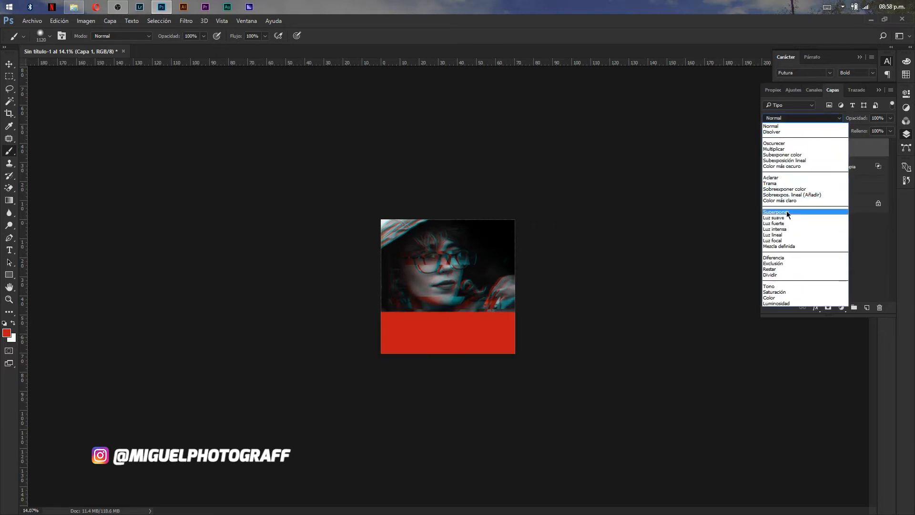
{"action": "left_click", "coordinate": [771, 177]}
{"action": "left_click", "coordinate": [805, 118]}
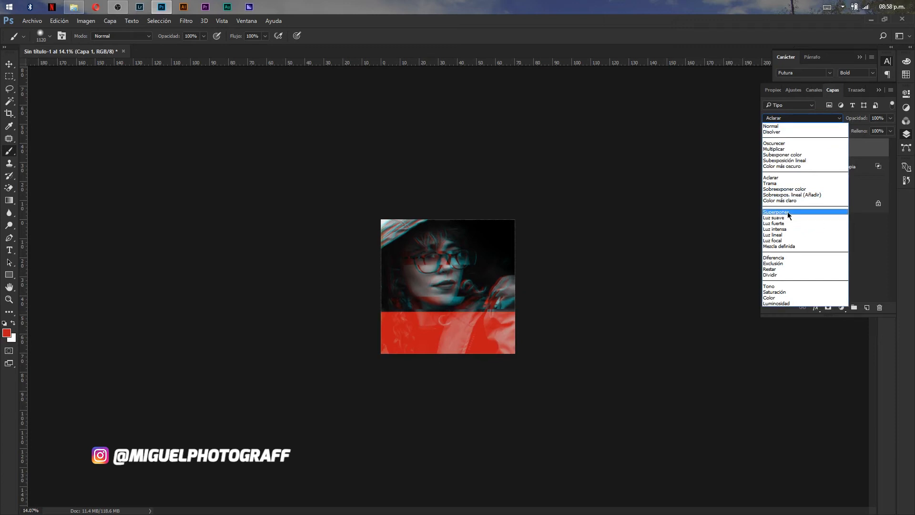
{"action": "left_click", "coordinate": [788, 212]}
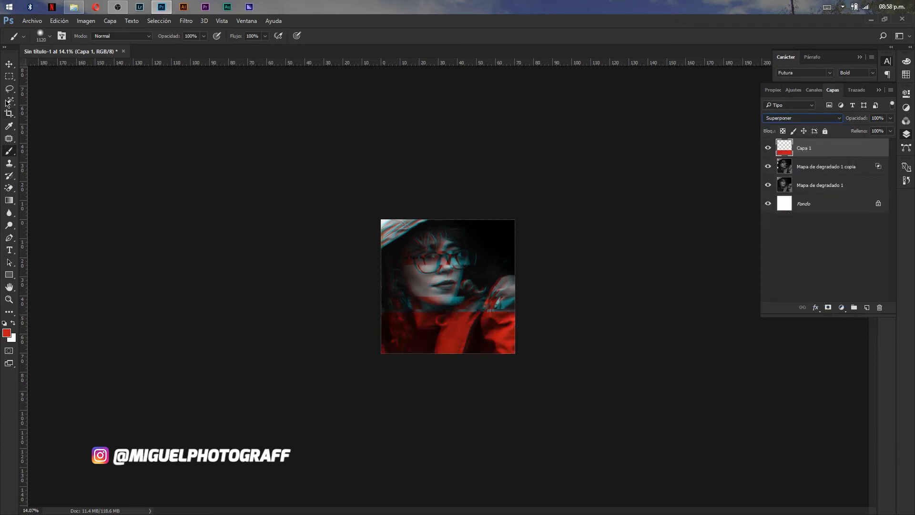
Step: Select a full-width strip about 6 cm tall across the nose and set the brush's foreground color to blue
{"action": "key", "text": "m"}
{"action": "left_click_drag", "start_coordinate": [381, 268], "coordinate": [527, 279]}
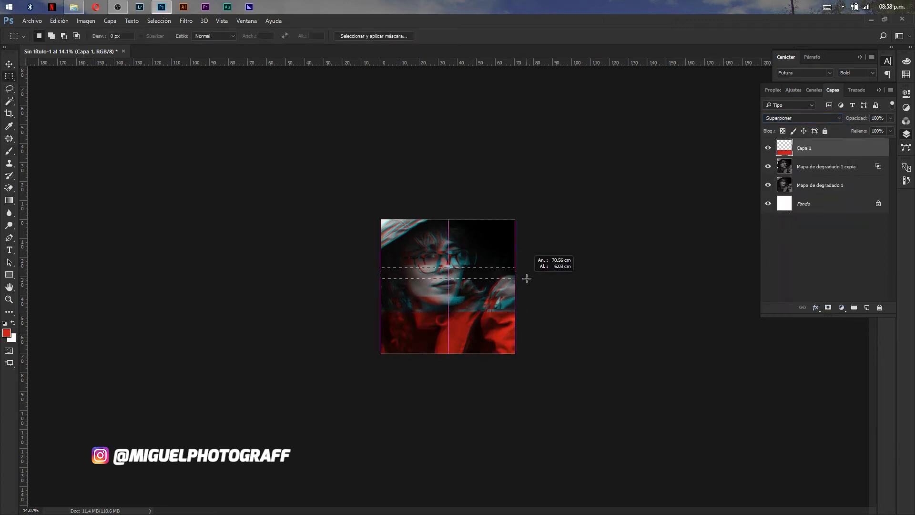
{"action": "key", "text": "i"}
{"action": "left_click", "coordinate": [6, 333]}
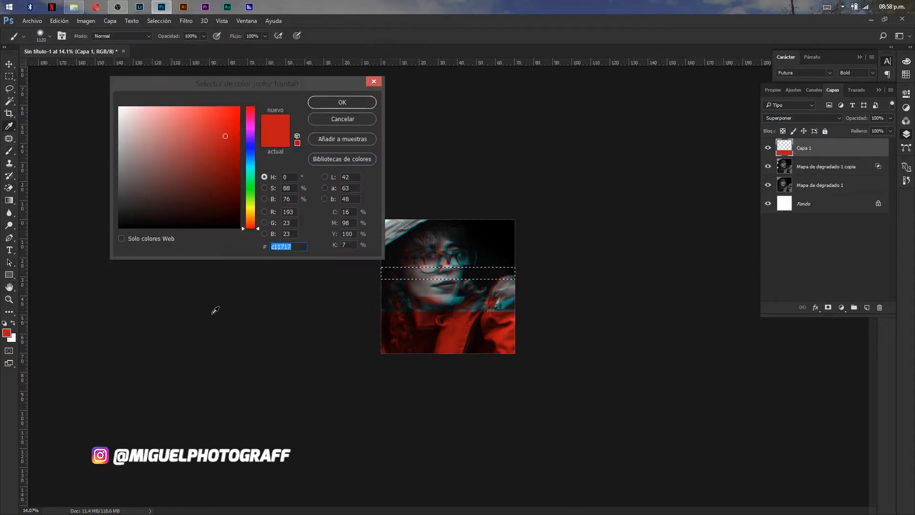
{"action": "left_click_drag", "start_coordinate": [250, 145], "coordinate": [251, 151]}
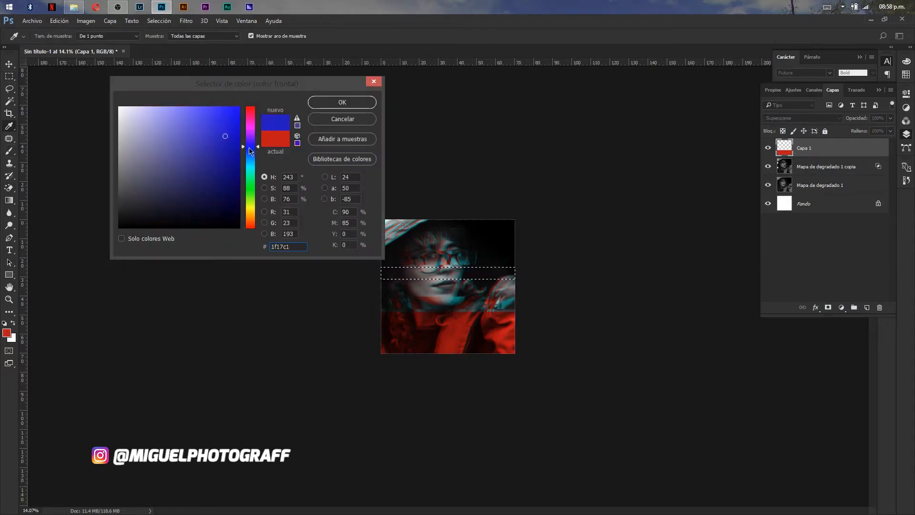
{"action": "key", "text": "Return"}
{"action": "key", "text": "b"}
{"action": "left_click_drag", "start_coordinate": [419, 269], "coordinate": [501, 276]}
{"action": "key", "text": "ctrl+z"}
{"action": "left_click_drag", "start_coordinate": [415, 272], "coordinate": [444, 272]}
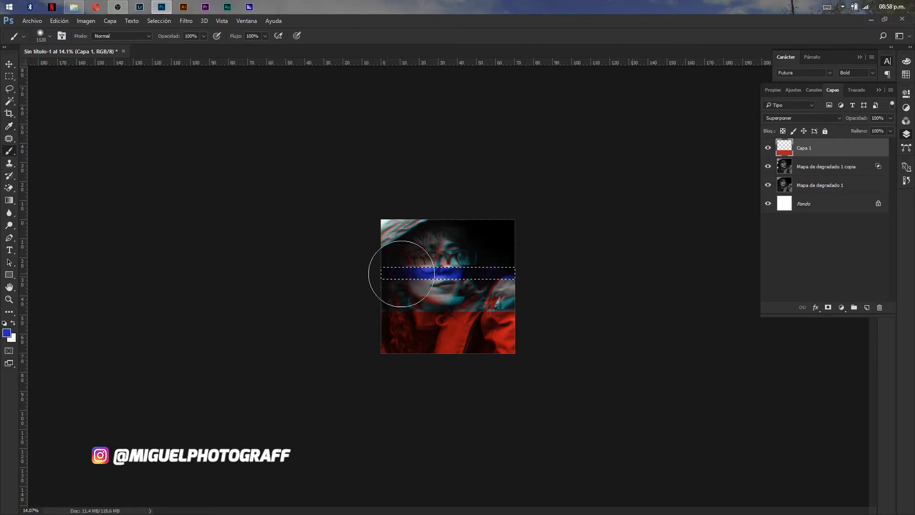
{"action": "key", "text": "ctrl+z"}
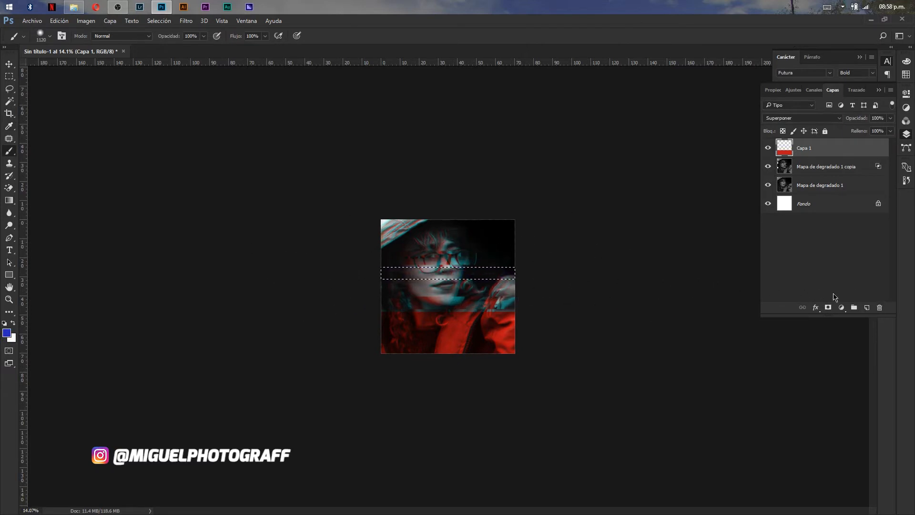
Step: Paint the selected strip blue on a new layer and set that layer's blend mode to Superponer
{"action": "left_click", "coordinate": [867, 307]}
{"action": "left_click_drag", "start_coordinate": [360, 276], "coordinate": [562, 292]}
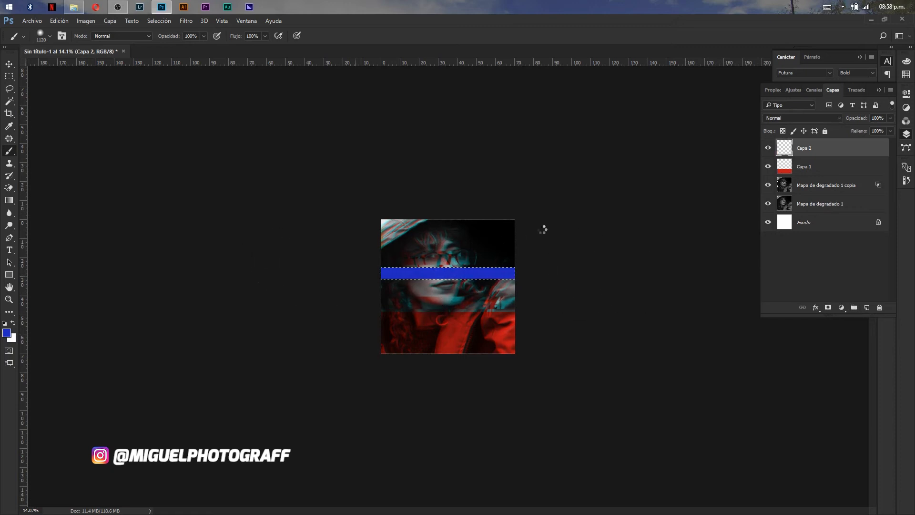
{"action": "left_click", "coordinate": [819, 121]}
{"action": "left_click", "coordinate": [807, 179]}
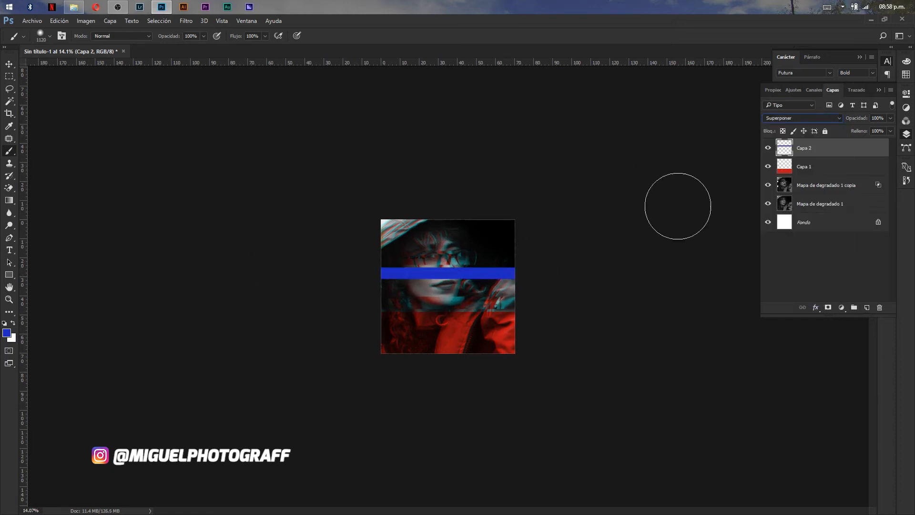
{"action": "left_click", "coordinate": [8, 64]}
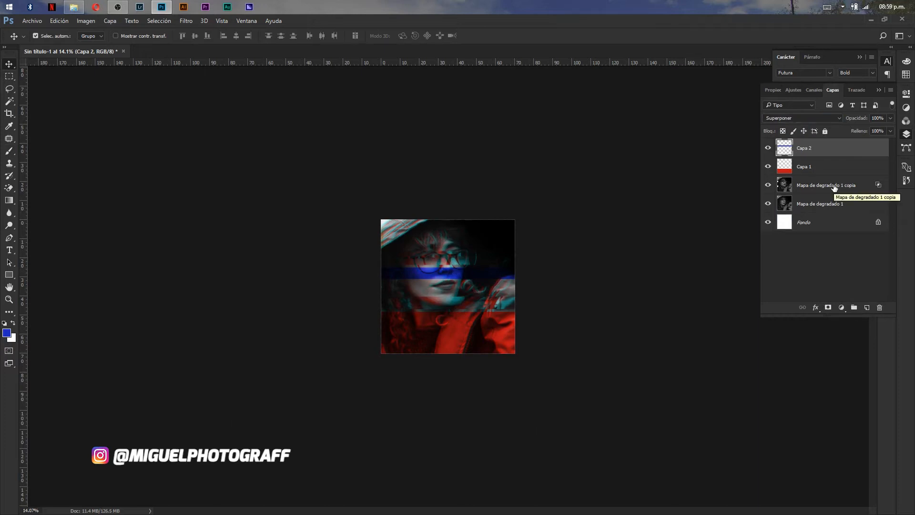
Step: Place image 2, the city photo with the Ferris wheel, as the top layer, enlarging it and shifting it toward the lower right
{"action": "scroll", "coordinate": [596, 262], "scroll_direction": "up", "scroll_amount": 3}
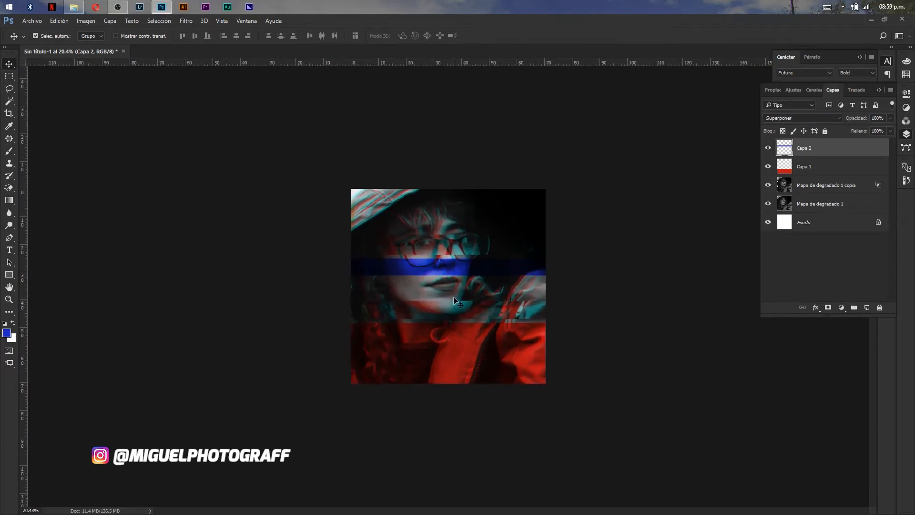
{"action": "left_click", "coordinate": [75, 8]}
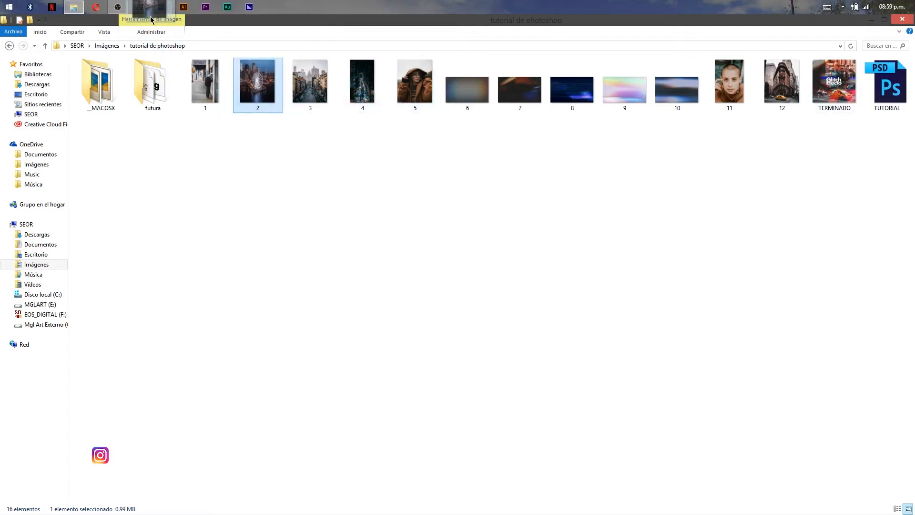
{"action": "left_click", "coordinate": [162, 7]}
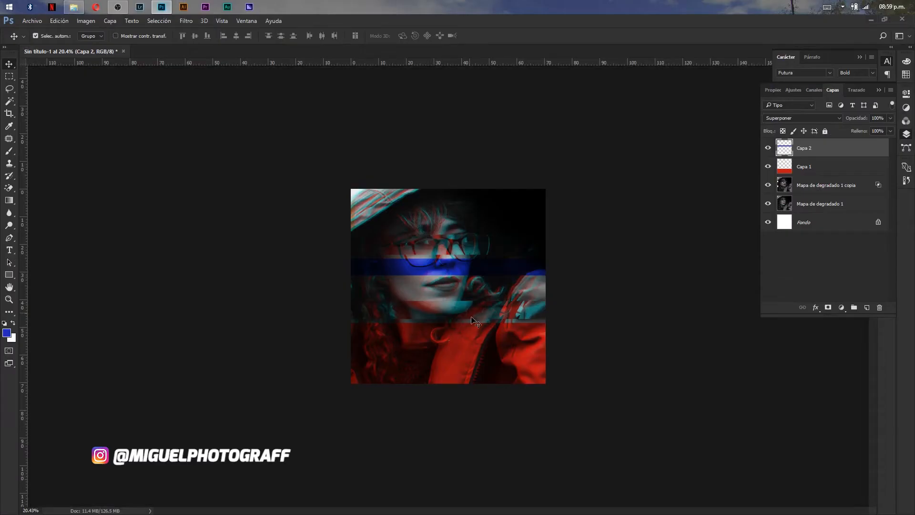
{"action": "mouse_move", "coordinate": [545, 383]}
{"action": "left_mouse_down"}
{"action": "mouse_move", "coordinate": [620, 447]}
{"action": "mouse_move", "coordinate": [553, 396]}
{"action": "left_mouse_up"}
{"action": "left_click_drag", "start_coordinate": [509, 315], "coordinate": [529, 328]}
{"action": "key", "text": "Return"}
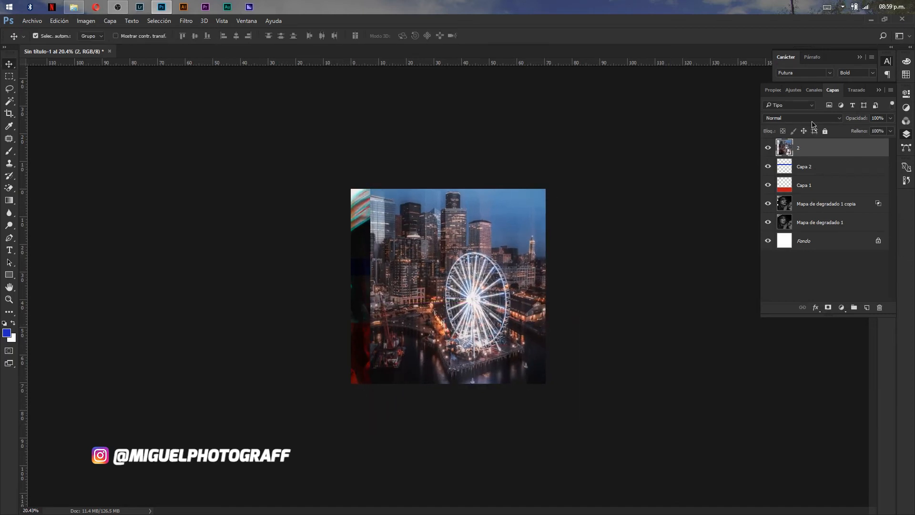
Step: Try the Superponer and Aclarar blend modes on the Ferris wheel photo layer
{"action": "left_click", "coordinate": [803, 118]}
{"action": "left_click", "coordinate": [787, 180]}
{"action": "left_click", "coordinate": [808, 121]}
{"action": "left_click", "coordinate": [788, 212]}
{"action": "left_click", "coordinate": [802, 118]}
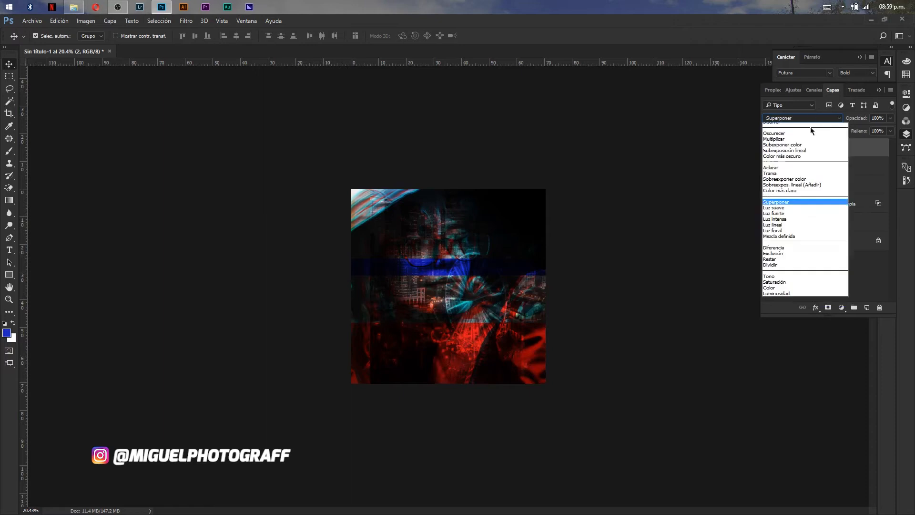
{"action": "left_click", "coordinate": [787, 180]}
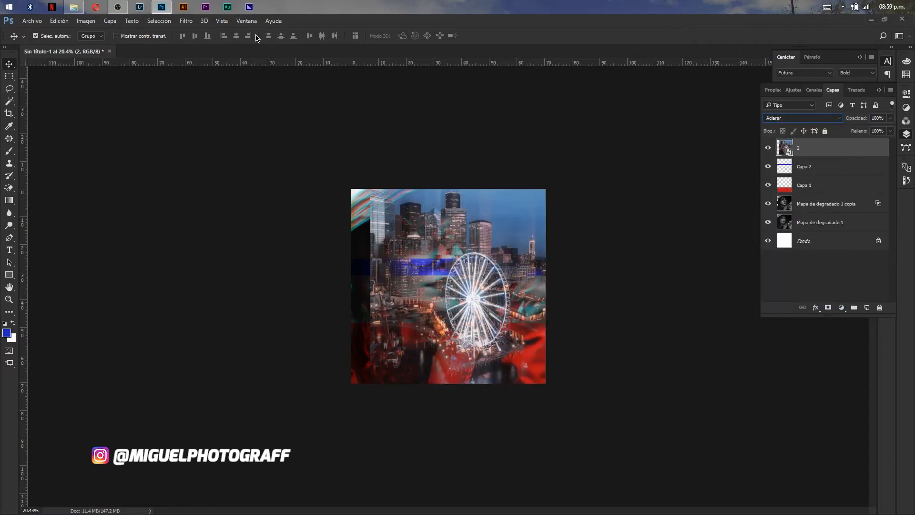
Step: Delete layer 2, the city photo with the Ferris wheel, from the composition
{"action": "left_click", "coordinate": [822, 171]}
{"action": "left_click", "coordinate": [820, 149]}
{"action": "left_click", "coordinate": [694, 172]}
{"action": "left_click", "coordinate": [847, 152]}
{"action": "key", "text": "Delete"}
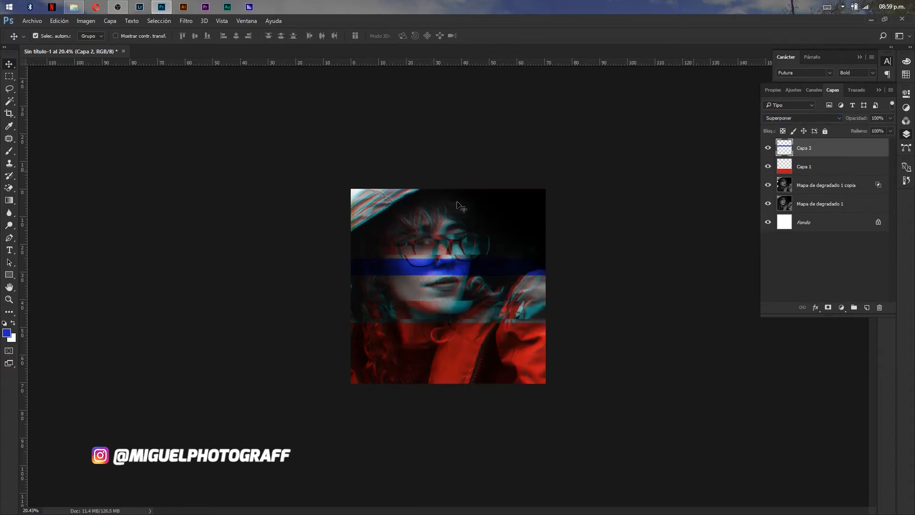
Step: Place image 12, the street photo with the yellow taxi, as the top layer, enlarged to about 77% and shifted toward the upper right
{"action": "left_click", "coordinate": [84, 9]}
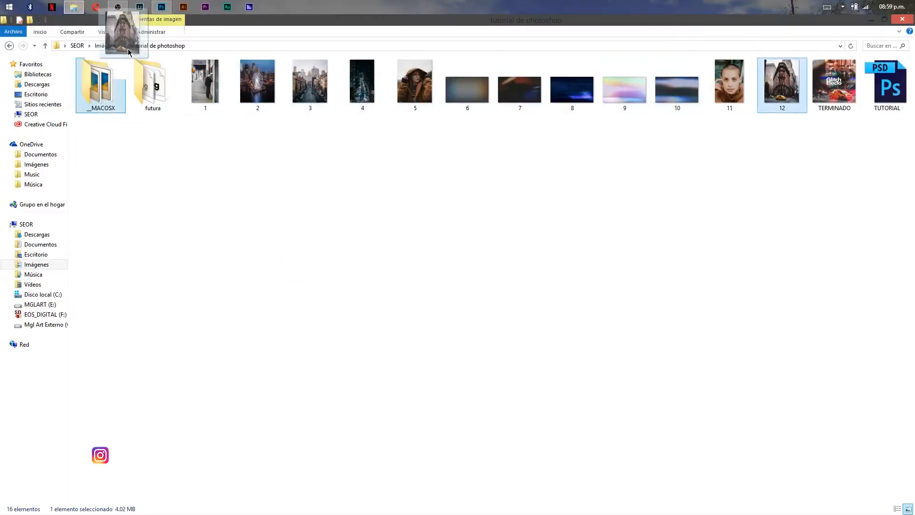
{"action": "left_click", "coordinate": [165, 10]}
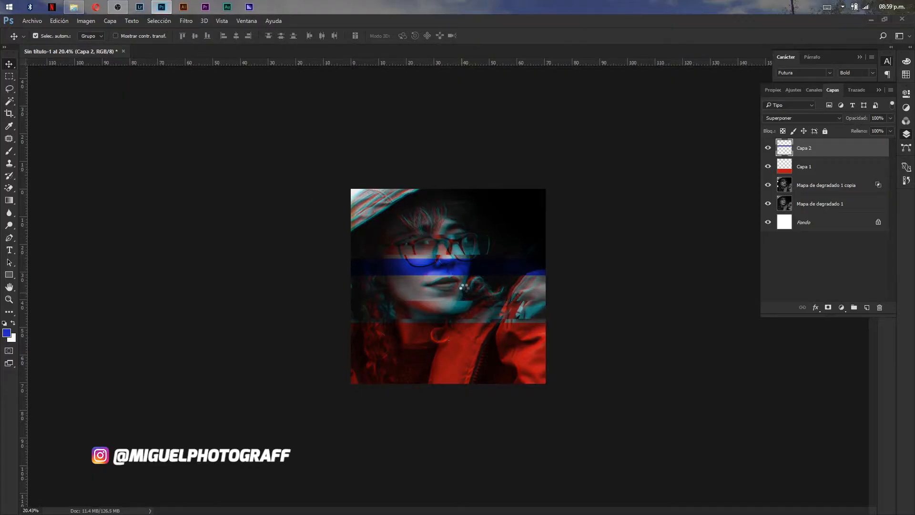
{"action": "left_click_drag", "start_coordinate": [462, 288], "coordinate": [462, 288]}
{"action": "left_click_drag", "start_coordinate": [542, 385], "coordinate": [603, 448]}
{"action": "left_click_drag", "start_coordinate": [520, 350], "coordinate": [547, 298]}
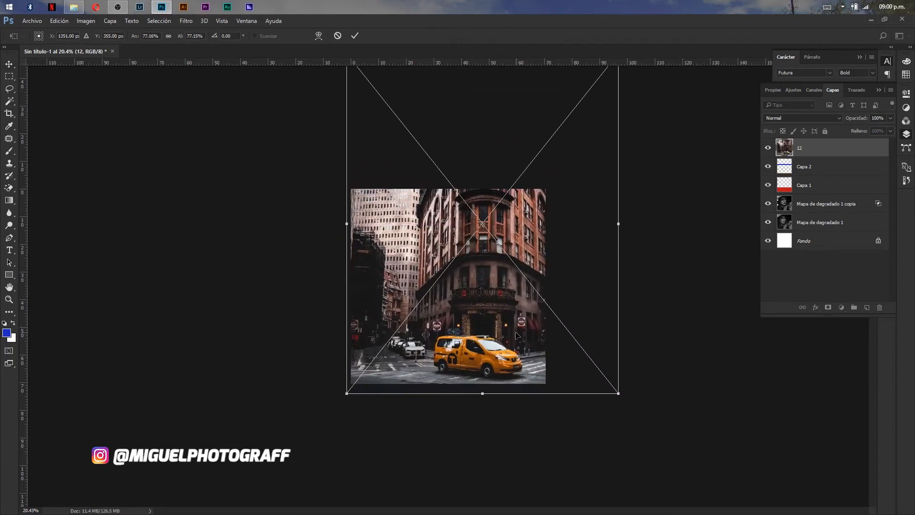
{"action": "key", "text": "shift+Up"}
{"action": "key", "text": "Return"}
Step: Set the taxi photo layer's blend mode to Aclarar and add a layer mask to it
{"action": "left_click", "coordinate": [801, 117]}
{"action": "left_click", "coordinate": [785, 180]}
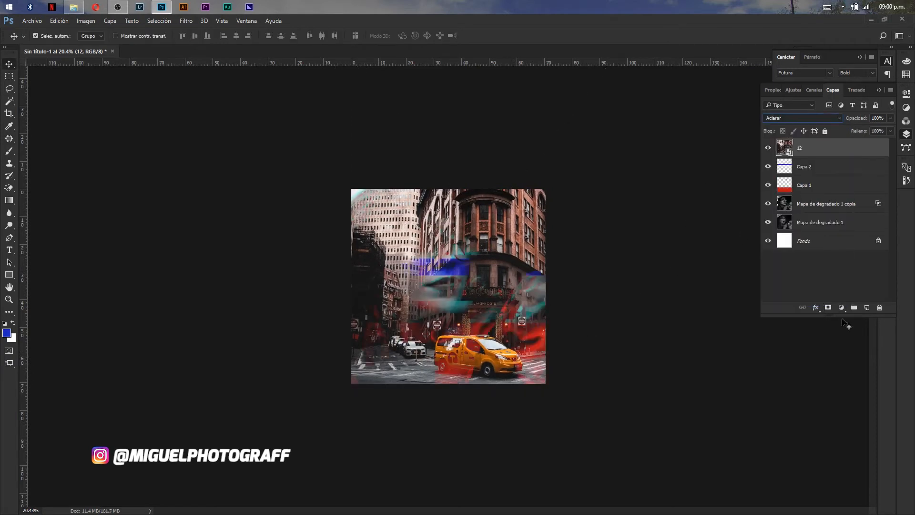
{"action": "left_click", "coordinate": [828, 307]}
Step: Paint black on the mask with a large soft brush, about 1423 px, to hide the taxi photo over the woman's face and hat
{"action": "left_click", "coordinate": [9, 151]}
{"action": "left_click", "coordinate": [336, 211]}
{"action": "mouse_move", "coordinate": [336, 210]}
{"action": "left_mouse_down"}
{"action": "mouse_move", "coordinate": [411, 210]}
{"action": "mouse_move", "coordinate": [420, 224]}
{"action": "mouse_move", "coordinate": [382, 267]}
{"action": "left_mouse_up"}
{"action": "right_click", "coordinate": [306, 256], "text": "alt"}
{"action": "mouse_move", "coordinate": [388, 286]}
{"action": "left_mouse_down"}
{"action": "mouse_move", "coordinate": [437, 243]}
{"action": "mouse_move", "coordinate": [441, 207]}
{"action": "left_mouse_up"}
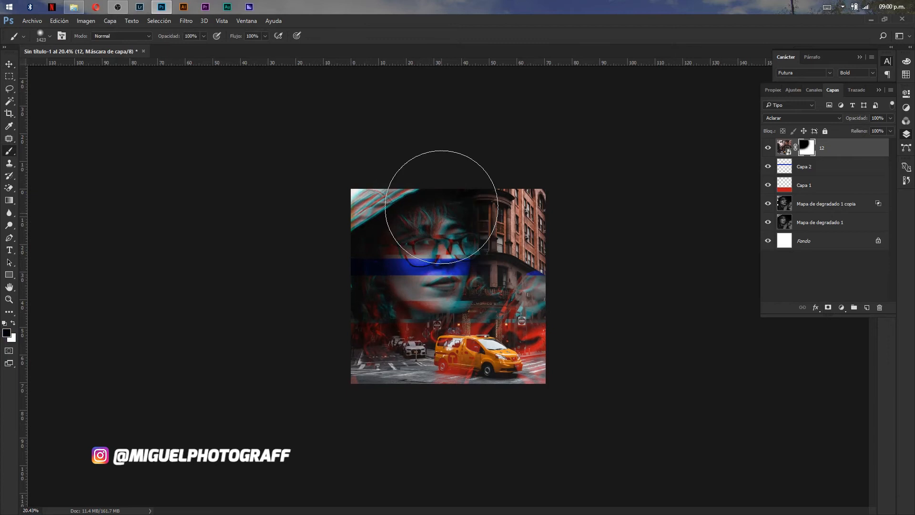
{"action": "key", "text": "v"}
{"action": "scroll", "coordinate": [478, 251], "scroll_direction": "up", "scroll_amount": 2}
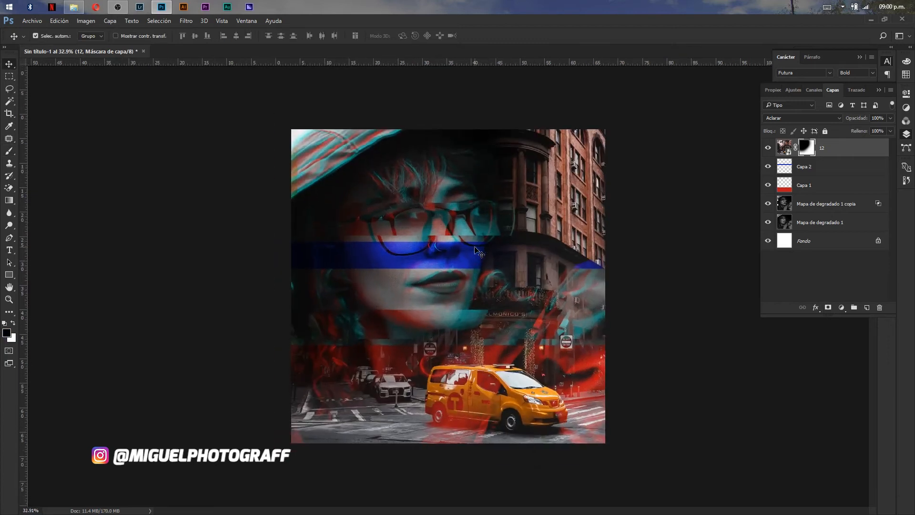
{"action": "scroll", "coordinate": [478, 252], "scroll_direction": "down", "scroll_amount": 2}
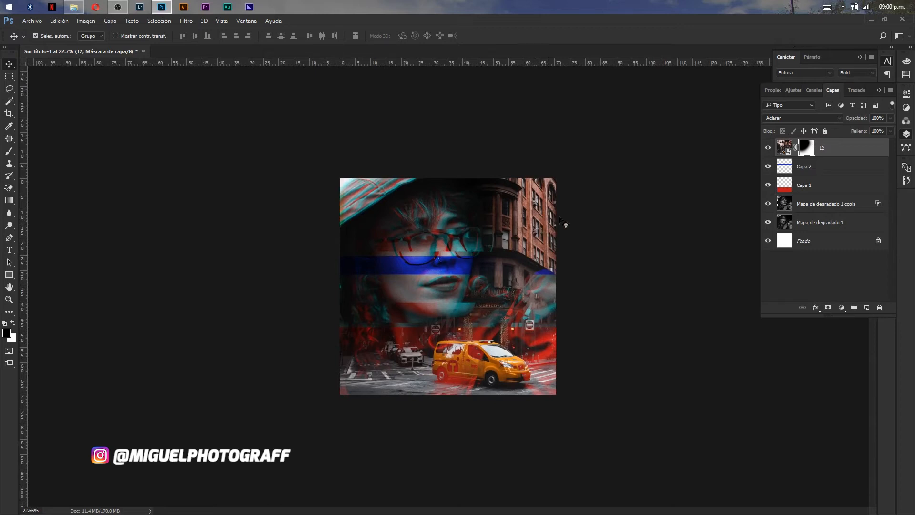
Step: Partially fade the brick building in the image's upper right on the mask, with the brush opacity lowered to 53%
{"action": "key", "text": "b"}
{"action": "left_click_drag", "start_coordinate": [500, 190], "coordinate": [494, 208]}
{"action": "key", "text": "ctrl+z"}
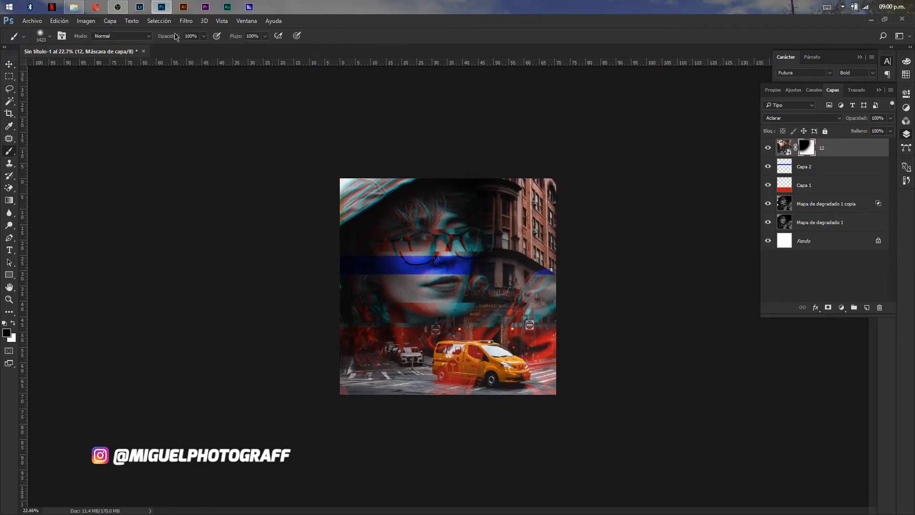
{"action": "mouse_move", "coordinate": [517, 238]}
{"action": "left_mouse_down"}
{"action": "mouse_move", "coordinate": [510, 270]}
{"action": "mouse_move", "coordinate": [545, 220]}
{"action": "left_mouse_up"}
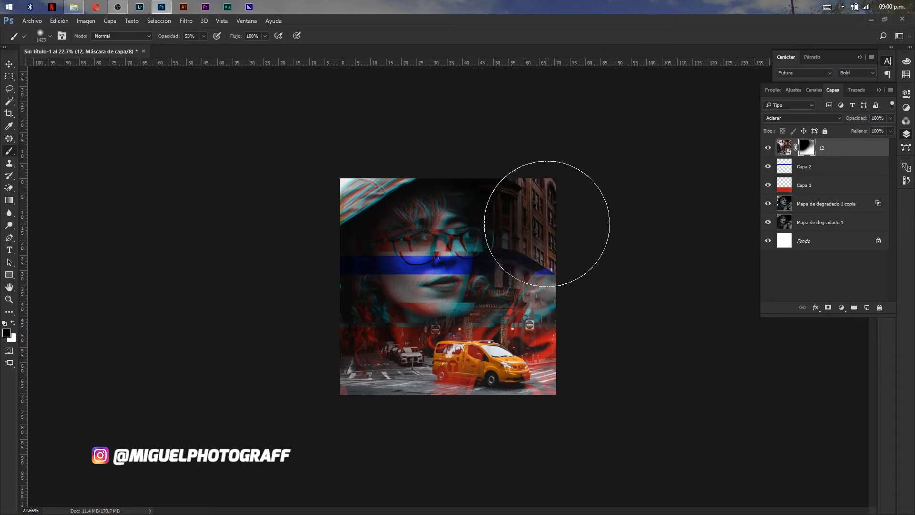
{"action": "key", "text": "v"}
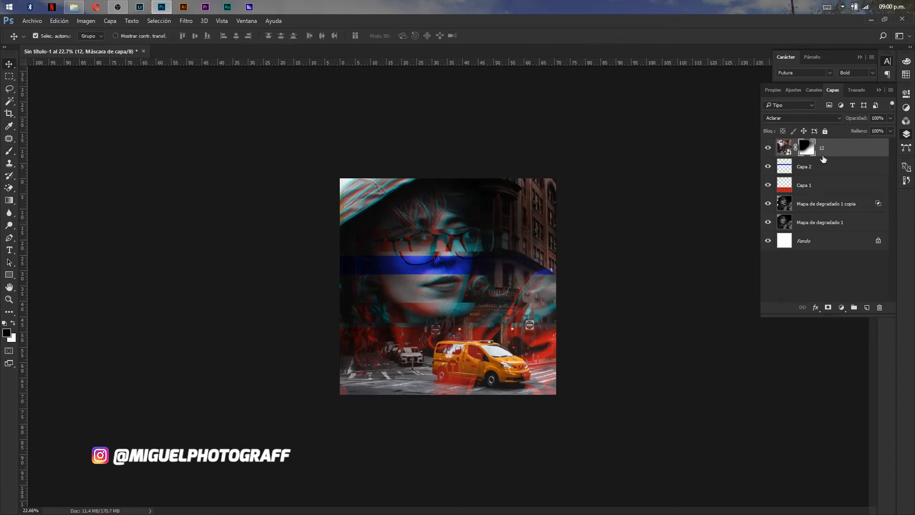
Step: Place image 7, the red and blue light-leak texture, above the taxi photo, enlarged to about 83% to cover the whole canvas
{"action": "left_click", "coordinate": [784, 148]}
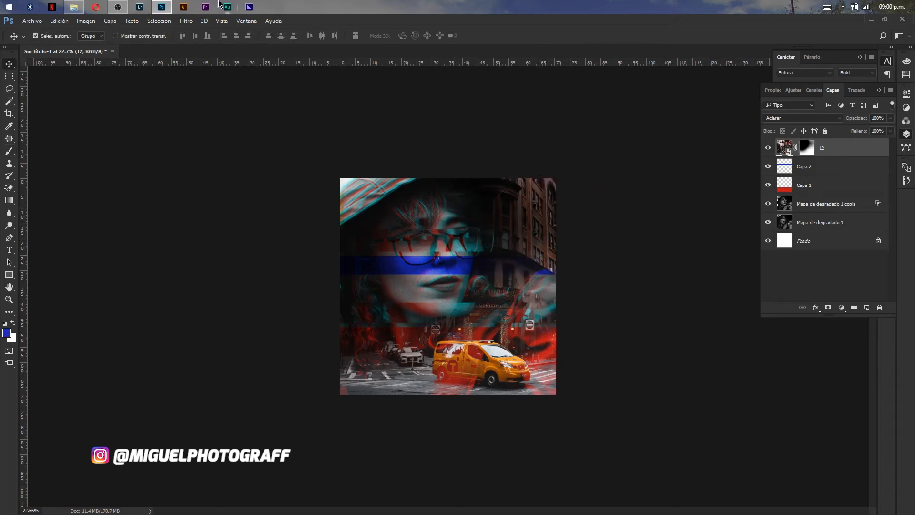
{"action": "left_click", "coordinate": [77, 11]}
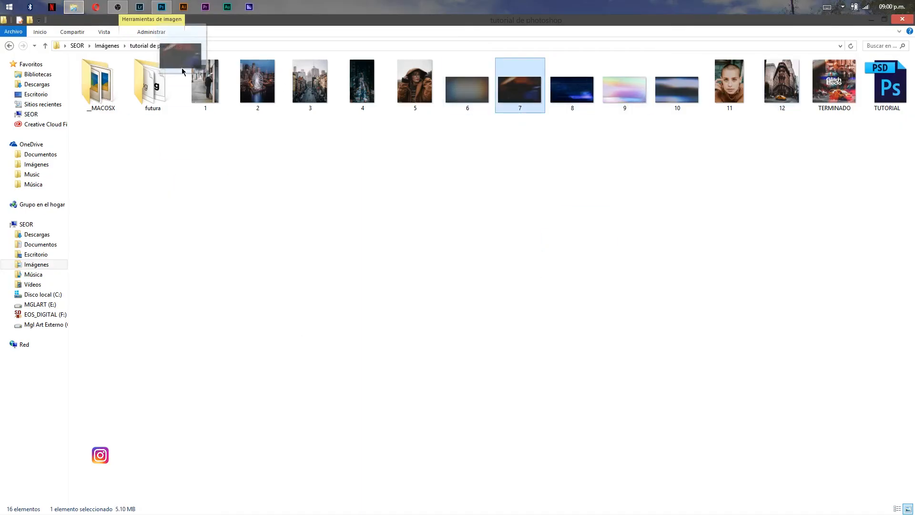
{"action": "left_click", "coordinate": [161, 7]}
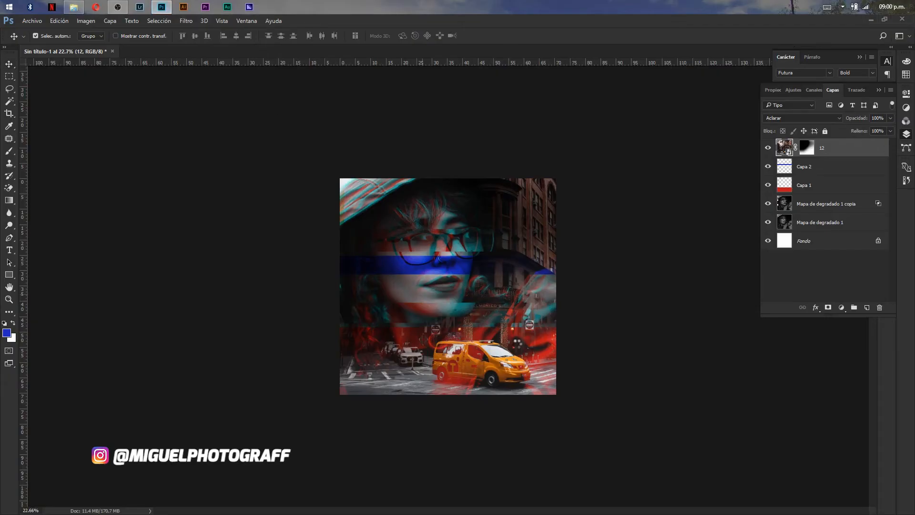
{"action": "left_click_drag", "start_coordinate": [161, 7], "coordinate": [448, 286]}
{"action": "left_click_drag", "start_coordinate": [553, 348], "coordinate": [635, 392]}
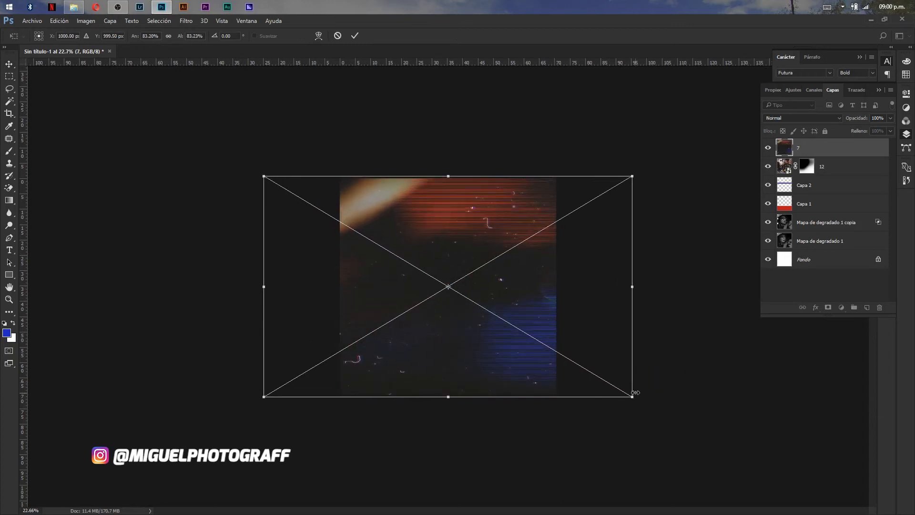
{"action": "key", "text": "Return"}
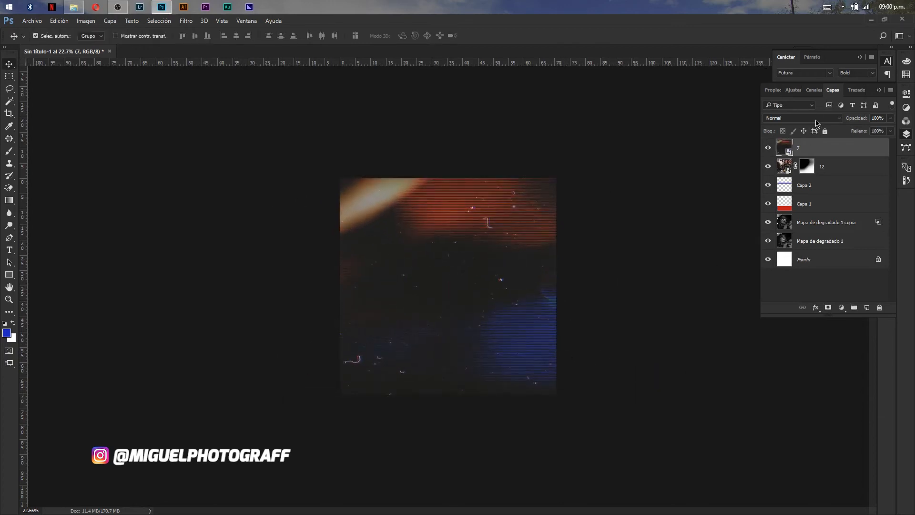
Step: Try the Superponer blend mode on the light-leak texture layer, and settle on Aclarar
{"action": "left_click", "coordinate": [810, 118]}
{"action": "left_click", "coordinate": [787, 211]}
{"action": "left_click", "coordinate": [794, 118]}
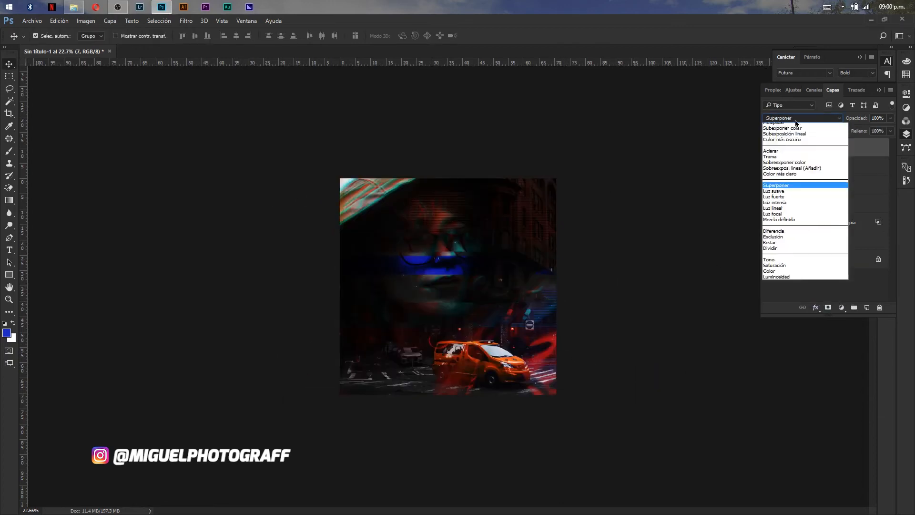
{"action": "left_click", "coordinate": [783, 178]}
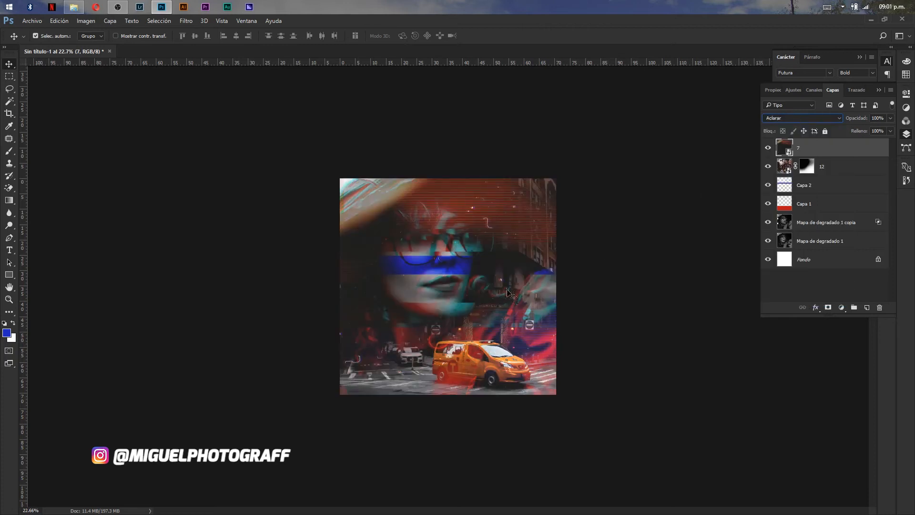
{"action": "scroll", "coordinate": [428, 274], "scroll_direction": "up", "scroll_amount": 3}
{"action": "scroll", "coordinate": [428, 275], "scroll_direction": "down", "scroll_amount": 3}
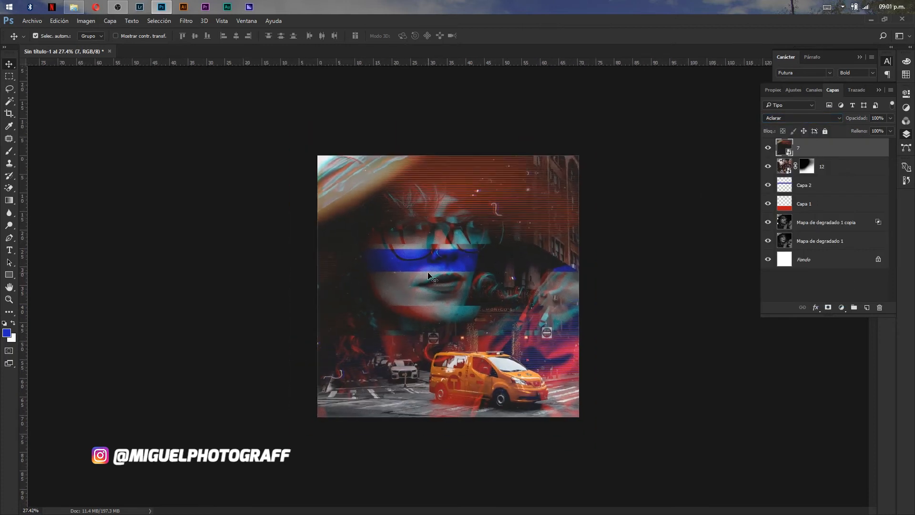
{"action": "scroll", "coordinate": [428, 275], "scroll_direction": "up", "scroll_amount": 2}
{"action": "scroll", "coordinate": [428, 275], "scroll_direction": "down", "scroll_amount": 1}
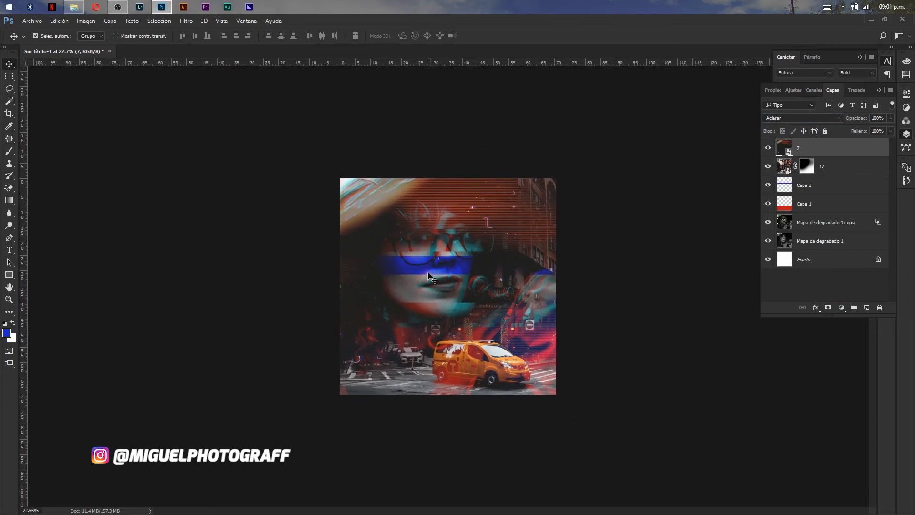
Step: Add the text "Glitch" near the image's center in 30 pt Futura Bold and color it white (ffffff)
{"action": "left_click", "coordinate": [9, 250]}
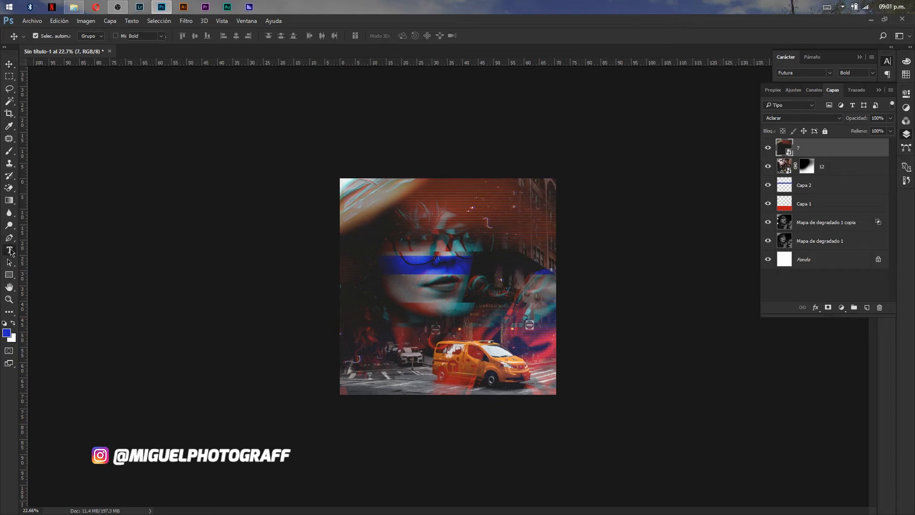
{"action": "left_click", "coordinate": [440, 289]}
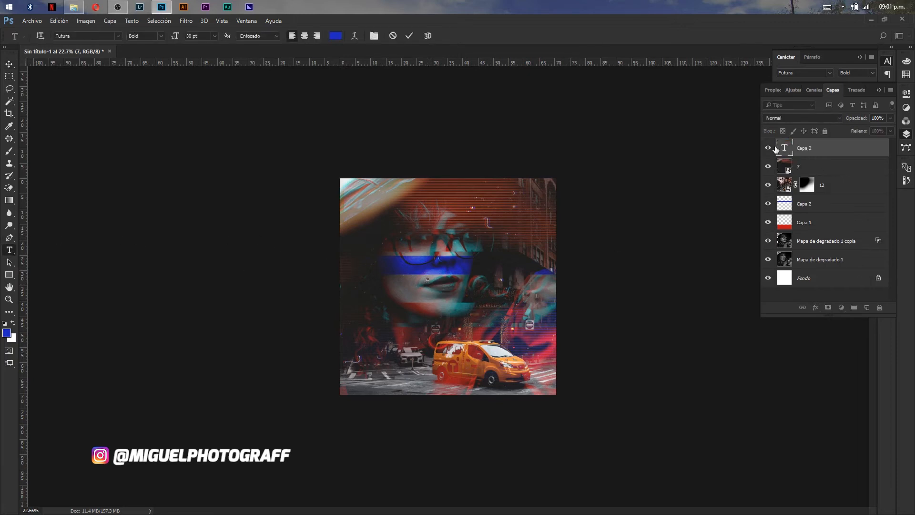
{"action": "left_click", "coordinate": [374, 36]}
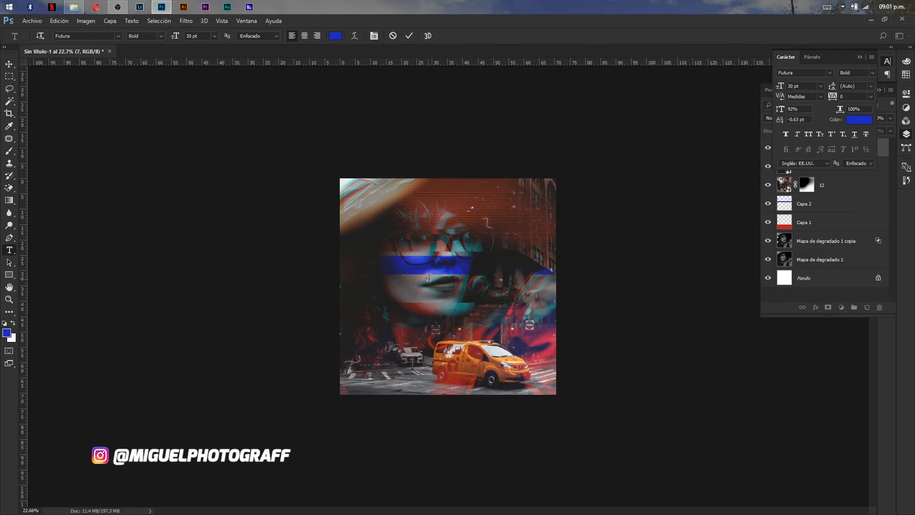
{"action": "left_click", "coordinate": [335, 36]}
{"action": "left_click_drag", "start_coordinate": [227, 163], "coordinate": [102, 89]}
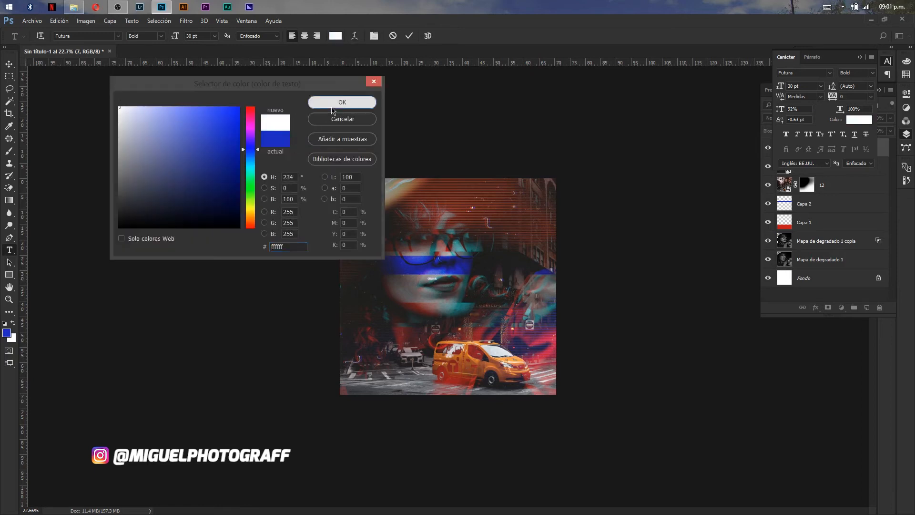
{"action": "left_click", "coordinate": [336, 103]}
{"action": "left_click", "coordinate": [9, 64]}
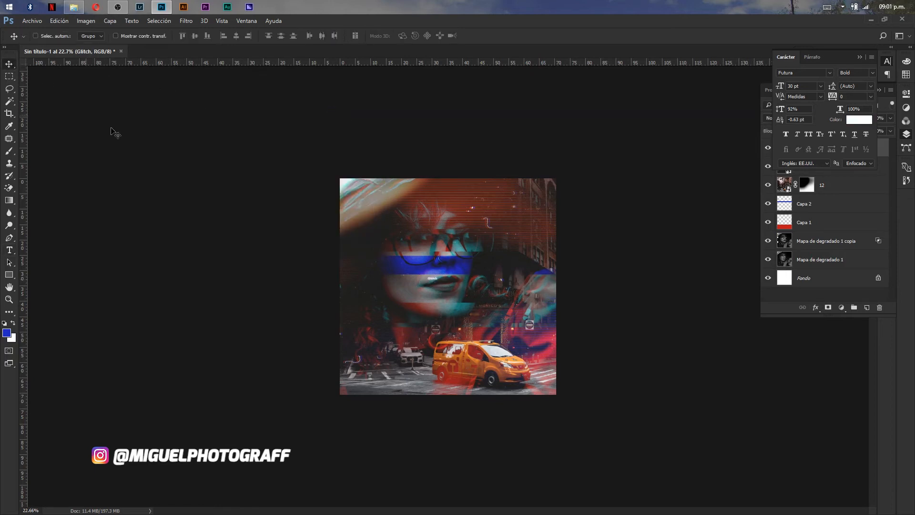
Step: Enlarge the "Glitch" text to about 278 pt and place two copies of it underneath
{"action": "key", "text": "ctrl+t"}
{"action": "mouse_move", "coordinate": [458, 290]}
{"action": "left_mouse_down"}
{"action": "mouse_move", "coordinate": [491, 282]}
{"action": "mouse_move", "coordinate": [475, 287]}
{"action": "left_mouse_up"}
{"action": "left_click", "coordinate": [474, 315], "text": "alt"}
{"action": "key", "text": "Return"}
{"action": "left_click_drag", "start_coordinate": [476, 282], "coordinate": [477, 341]}
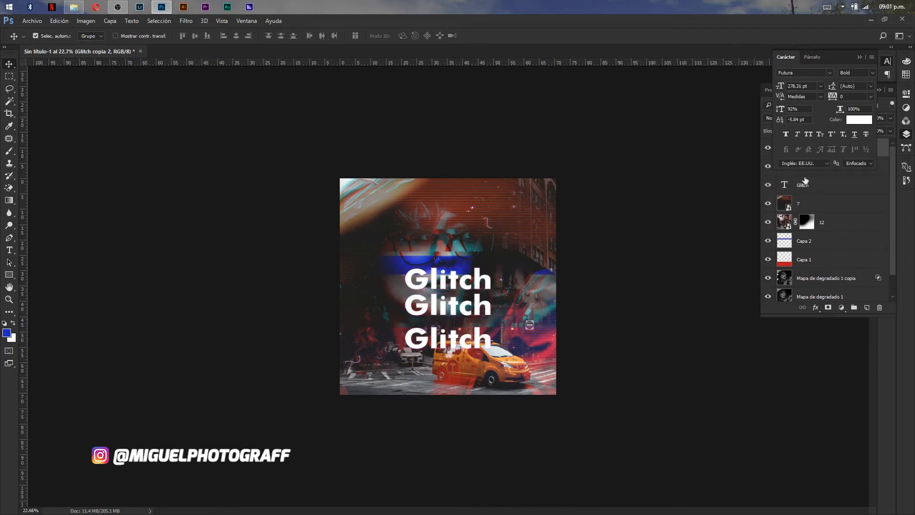
Step: Change the lowest "Glitch" copy's text to "PHOTOSHOP"
{"action": "double_click", "coordinate": [786, 150]}
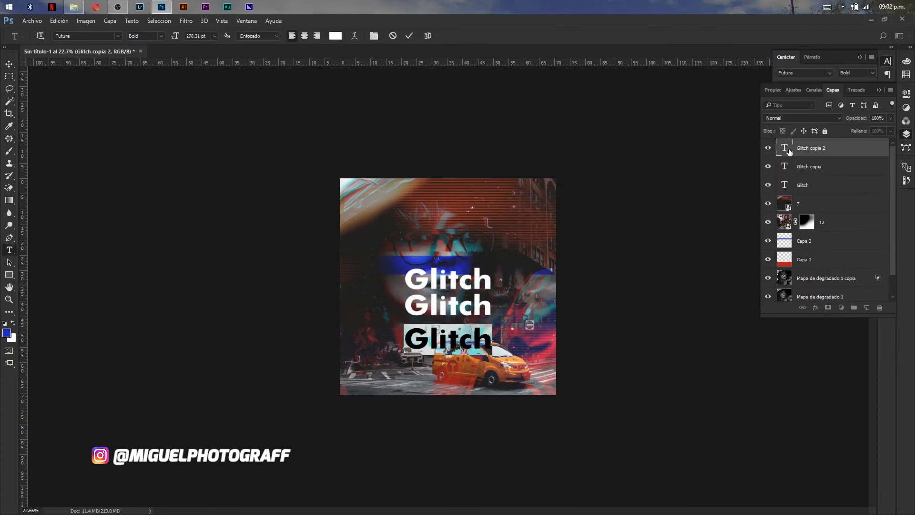
{"action": "type", "text": "PHOTO"}
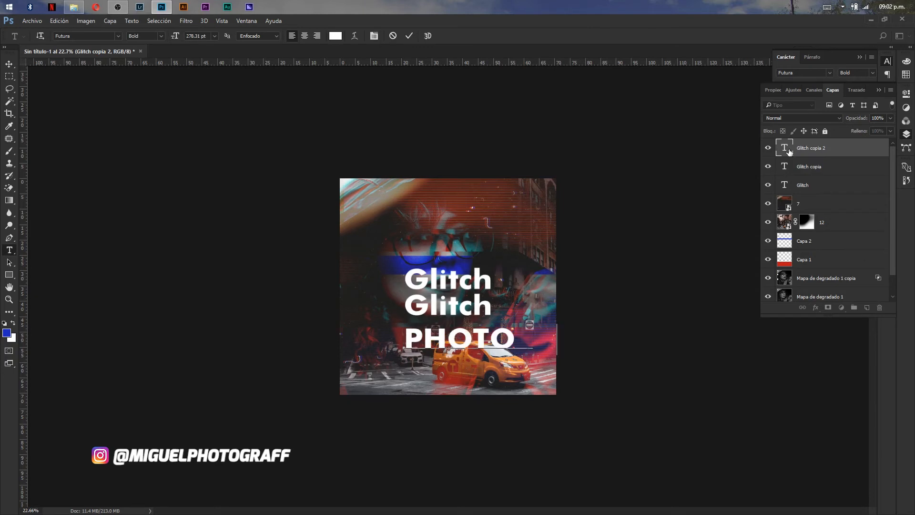
{"action": "type", "text": "SHOP"}
{"action": "key", "text": "ctrl+Return"}
{"action": "key", "text": "v"}
Step: Change the middle "Glitch" copy's text to "Efecto", with only the first letter capitalized
{"action": "left_click", "coordinate": [784, 167]}
{"action": "double_click", "coordinate": [784, 166]}
{"action": "type", "text": "EFECTO"}
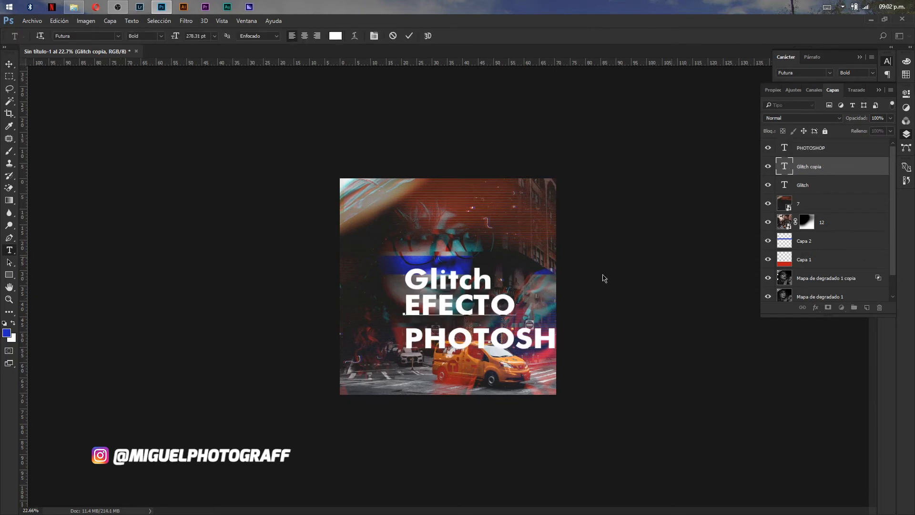
{"action": "left_click_drag", "start_coordinate": [510, 305], "coordinate": [429, 303]}
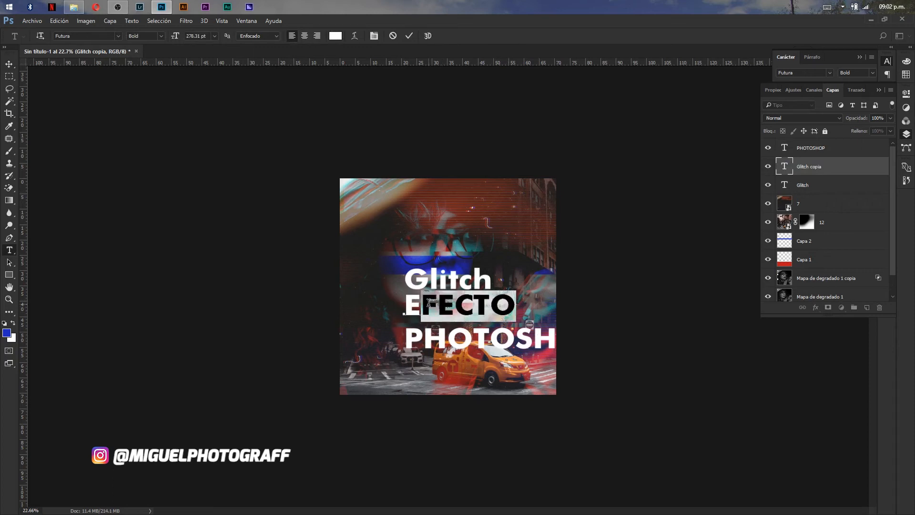
{"action": "type", "text": "fecto"}
{"action": "key", "text": "ctrl+Return"}
{"action": "key", "text": "v"}
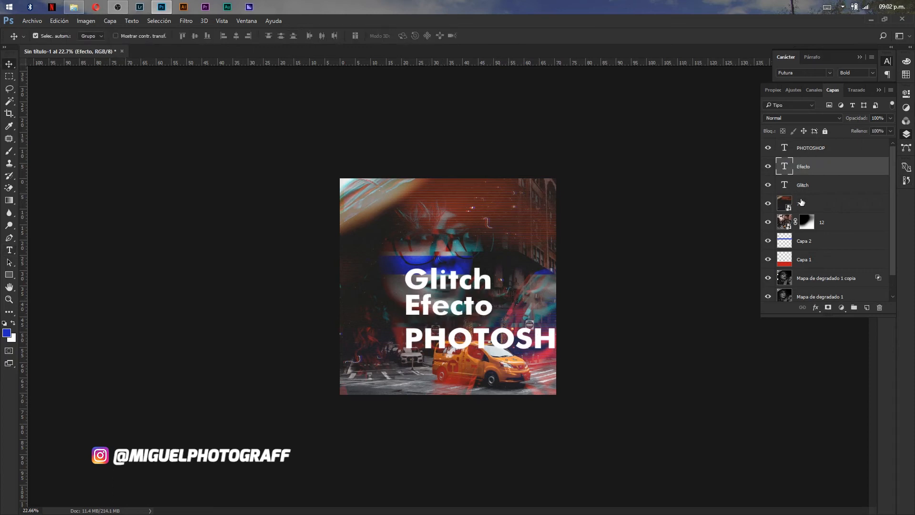
Step: Move the "Efecto" text straight up so it slightly overlaps the bottom of "Glitch"
{"action": "left_click", "coordinate": [458, 319]}
{"action": "left_click", "coordinate": [459, 315]}
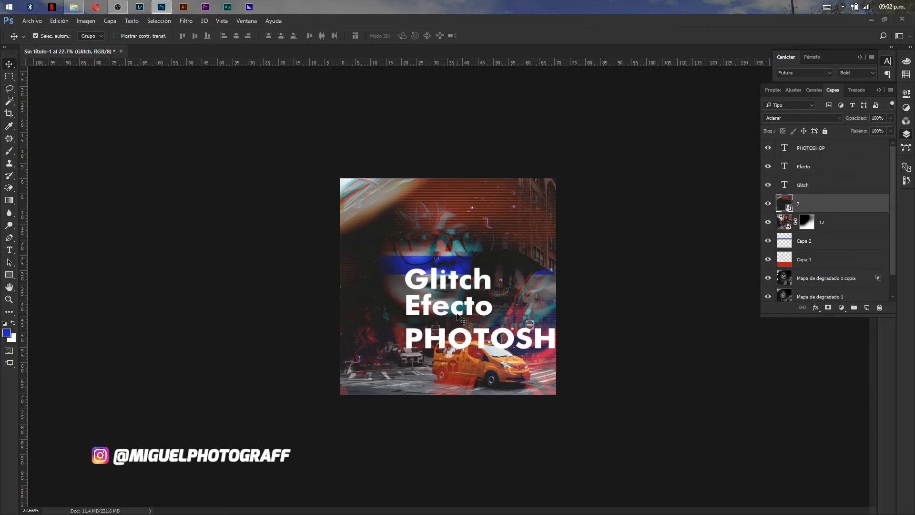
{"action": "left_click", "coordinate": [459, 313]}
{"action": "left_click_drag", "start_coordinate": [459, 312], "coordinate": [459, 301]}
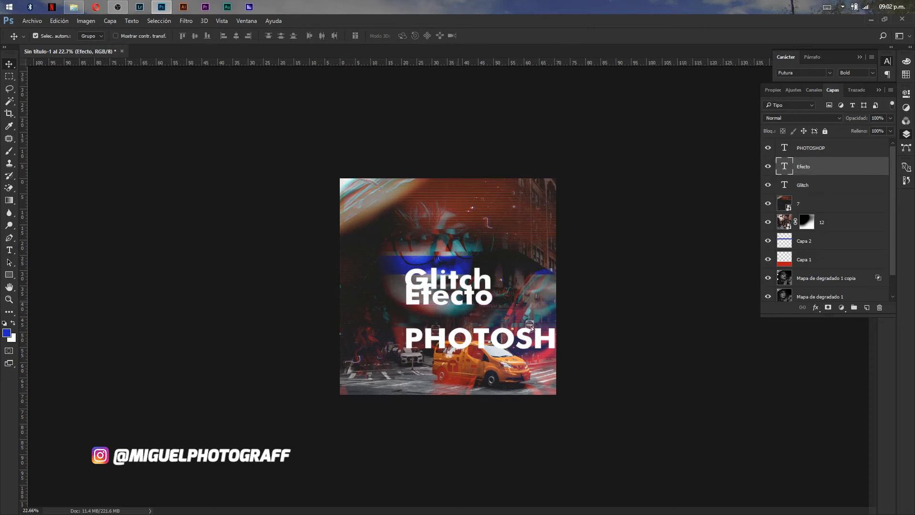
Step: Tighten the letter spacing of the "Efecto" text slightly so its letters sit closer without merging
{"action": "double_click", "coordinate": [783, 167]}
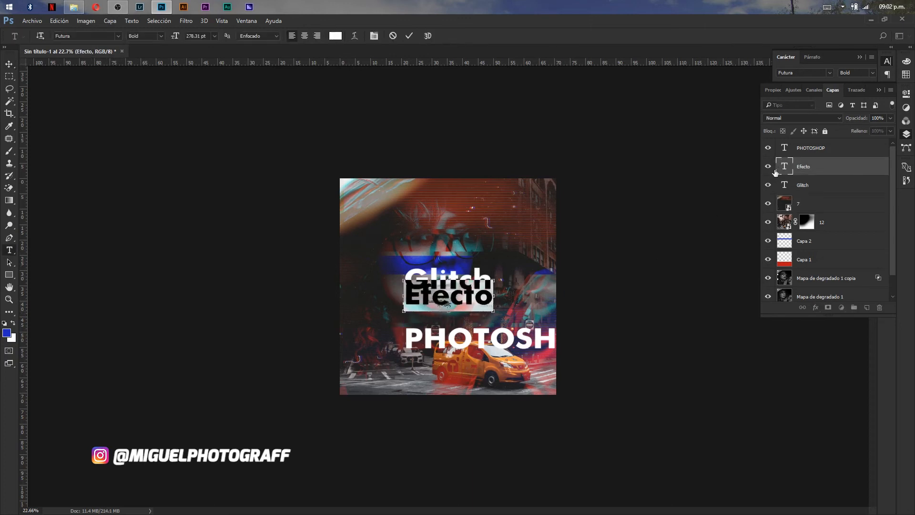
{"action": "key", "text": "alt+Left"}
{"action": "key", "text": "alt+Left"}
{"action": "key", "text": "alt+Left"}
{"action": "key", "text": "alt+Left"}
{"action": "key", "text": "alt+Left"}
{"action": "key", "text": "alt+Left"}
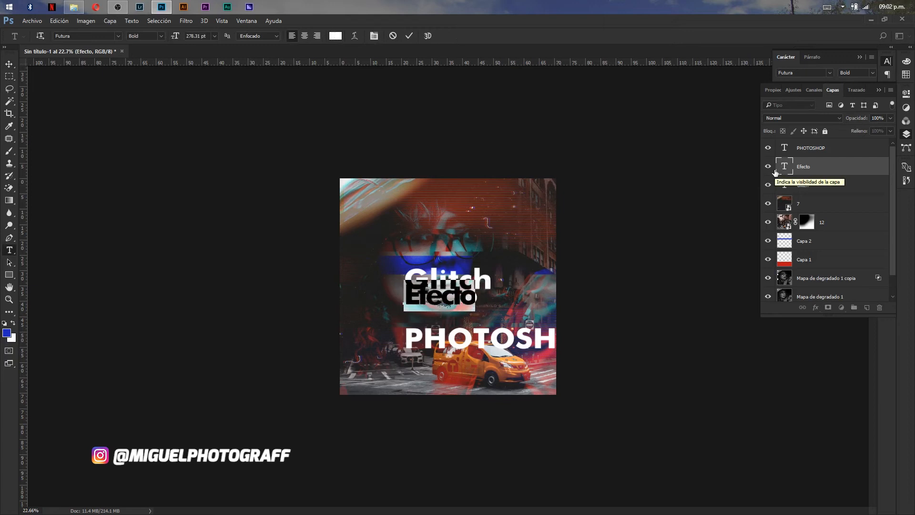
{"action": "key", "text": "alt+Right"}
{"action": "key", "text": "alt+Right"}
{"action": "key", "text": "alt+Right"}
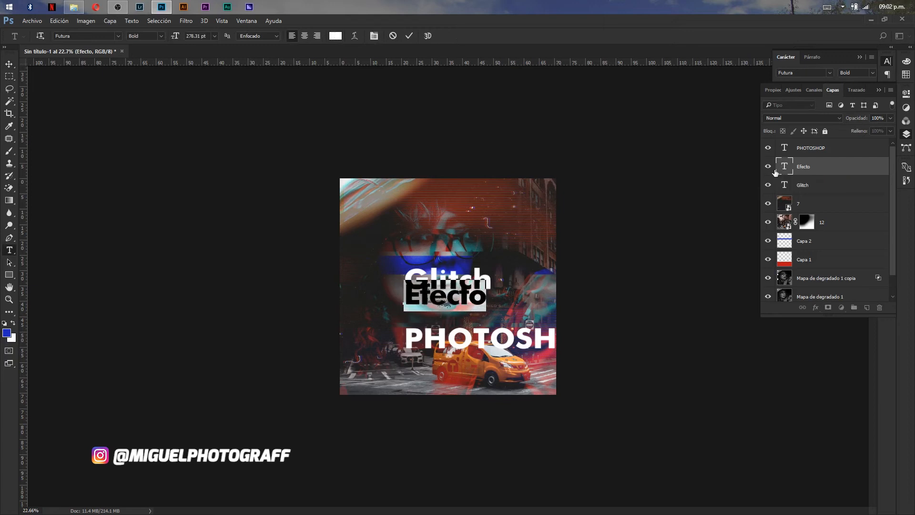
Step: Tighten the letter spacing of the "Glitch" text so its word is slightly narrower than "Efecto"
{"action": "double_click", "coordinate": [785, 185]}
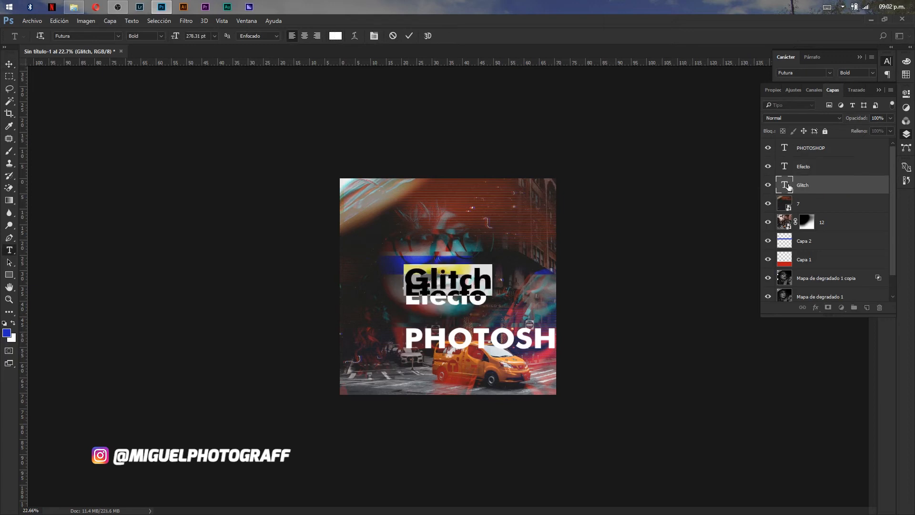
{"action": "key", "text": "alt+Left"}
{"action": "key", "text": "alt+Left"}
{"action": "key", "text": "alt+Left"}
{"action": "key", "text": "alt+Left"}
{"action": "key", "text": "alt+Left"}
{"action": "key", "text": "alt+Left"}
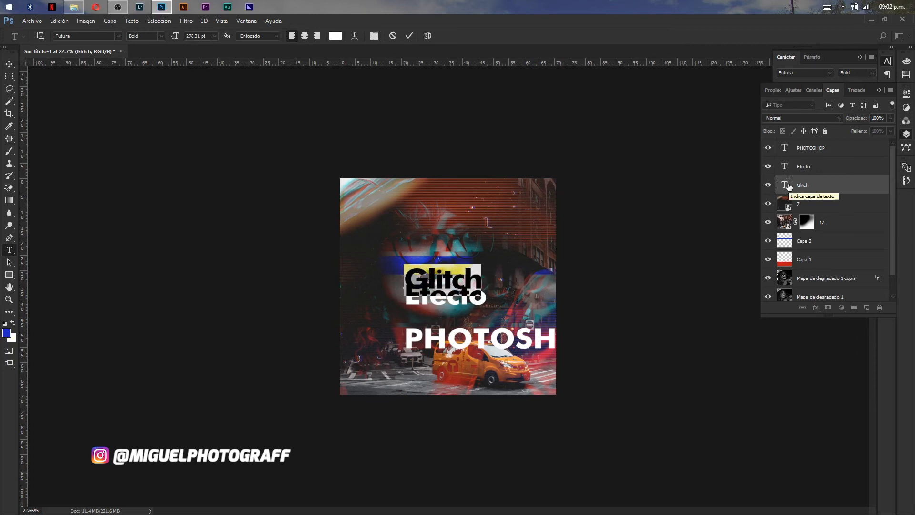
{"action": "key", "text": "ctrl+Return"}
{"action": "key", "text": "v"}
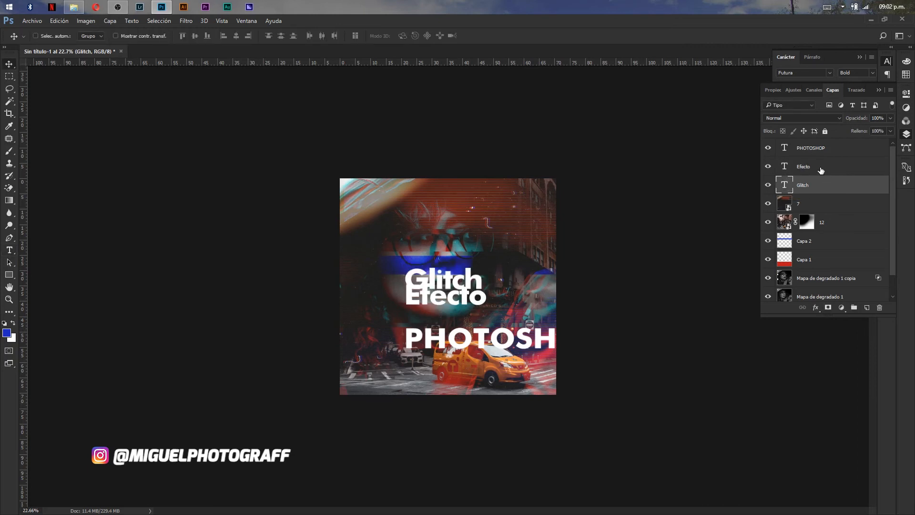
Step: Group the "Glitch" and "Efecto" text layers and center the group horizontally on the canvas
{"action": "left_click", "coordinate": [818, 173], "text": "ctrl"}
{"action": "key", "text": "ctrl+g"}
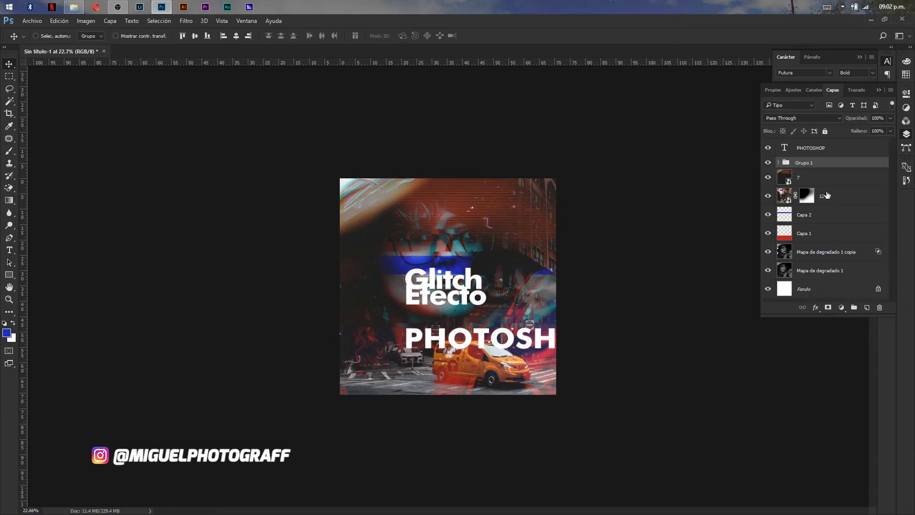
{"action": "key", "text": "ctrl+minus"}
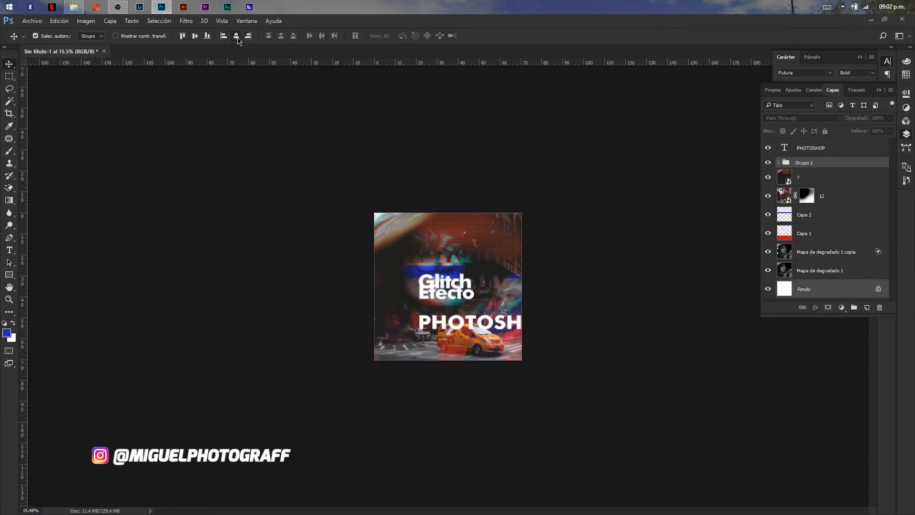
{"action": "left_click", "coordinate": [236, 36]}
{"action": "scroll", "coordinate": [462, 285], "scroll_direction": "up", "scroll_amount": 2}
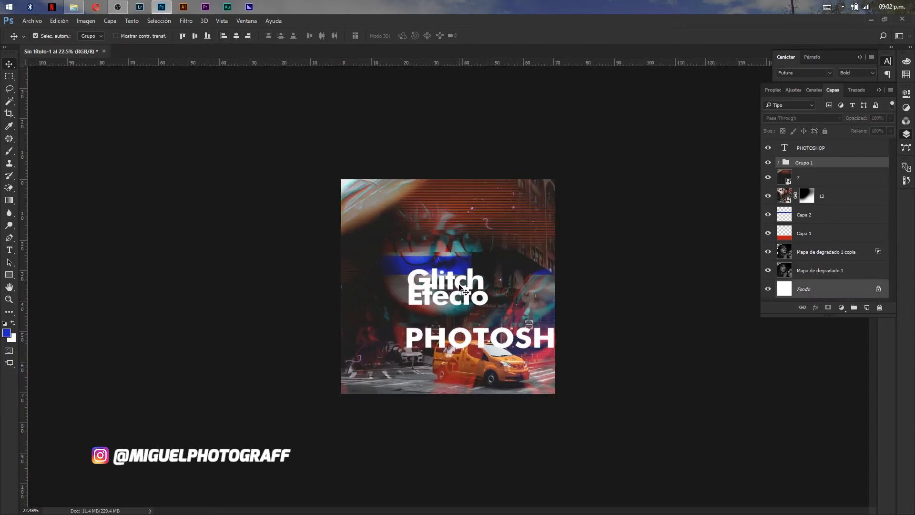
Step: Scale the "PHOTOSHOP" text down to about 59 pt
{"action": "left_click", "coordinate": [469, 340]}
{"action": "key", "text": "ctrl+t"}
{"action": "left_click_drag", "start_coordinate": [595, 364], "coordinate": [391, 340]}
{"action": "key", "text": "Return"}
Step: Widen the letter spacing of the "PHOTOSHOP" text until it is nearly as wide as "Efecto"
{"action": "double_click", "coordinate": [784, 147]}
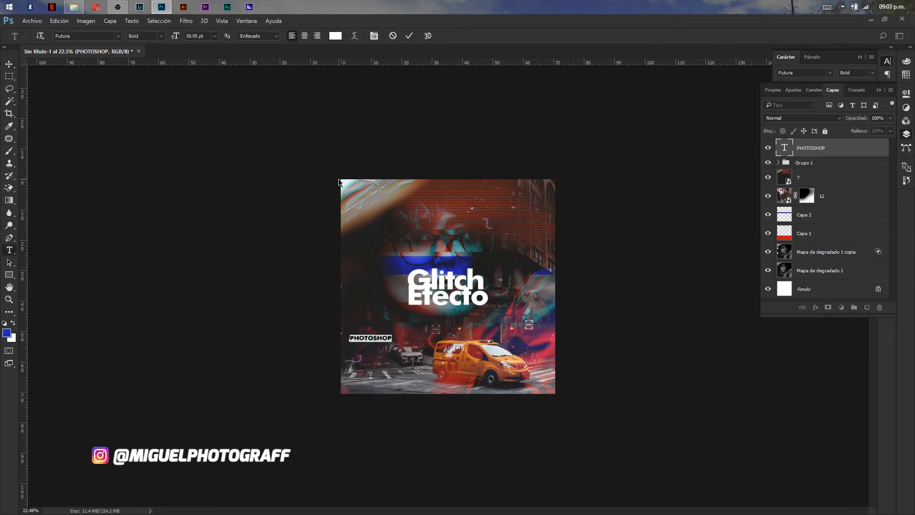
{"action": "scroll", "coordinate": [340, 182], "scroll_direction": "up", "scroll_amount": 1}
{"action": "scroll", "coordinate": [340, 183], "scroll_direction": "up", "scroll_amount": 1}
{"action": "key", "text": "alt+Right"}
{"action": "key", "text": "alt+Right"}
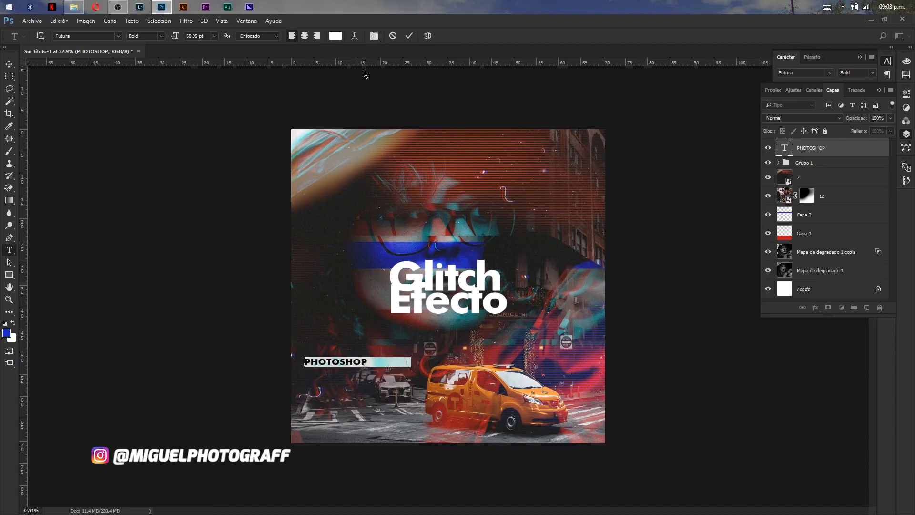
{"action": "key", "text": "alt+Right"}
{"action": "key", "text": "alt+Right"}
{"action": "key", "text": "alt+Right"}
{"action": "key", "text": "alt+Right"}
{"action": "key", "text": "alt+Right"}
{"action": "key", "text": "alt+Right"}
{"action": "key", "text": "alt+Right"}
{"action": "key", "text": "alt+Right"}
{"action": "key", "text": "alt+Right"}
{"action": "key", "text": "alt+Right"}
{"action": "key", "text": "ctrl+Return"}
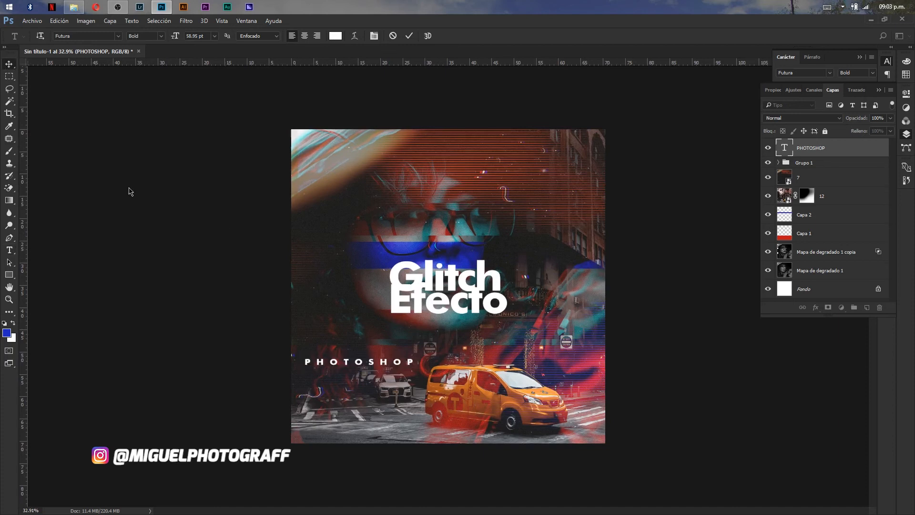
Step: Move the "PHOTOSHOP" text directly under "Efecto" and center it horizontally against the background layer
{"action": "key", "text": "v"}
{"action": "left_click_drag", "start_coordinate": [359, 363], "coordinate": [448, 323]}
{"action": "left_click", "coordinate": [827, 291], "text": "ctrl"}
{"action": "left_click", "coordinate": [236, 37]}
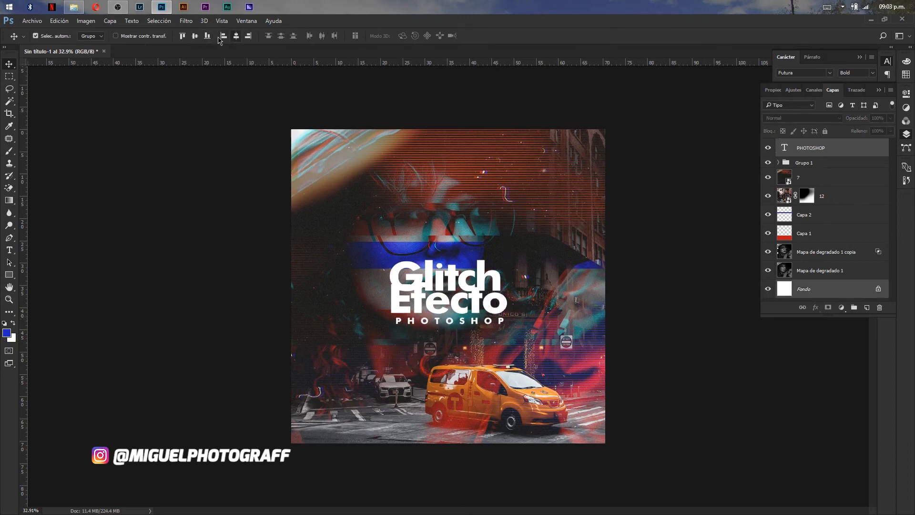
Step: Center "PHOTOSHOP" vertically on the background layer and shift only that text straight down to just below "Efecto"
{"action": "left_click", "coordinate": [195, 36]}
{"action": "key", "text": "Up"}
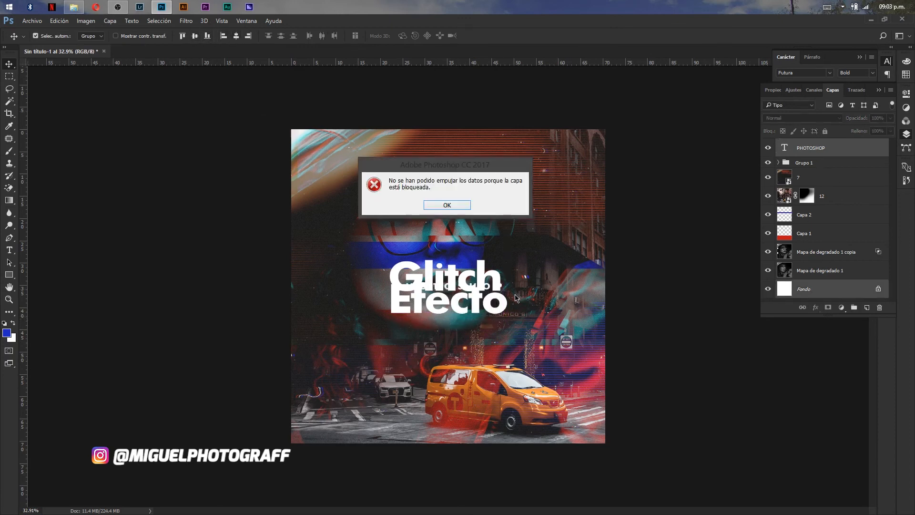
{"action": "left_click", "coordinate": [428, 206]}
{"action": "left_click", "coordinate": [796, 155]}
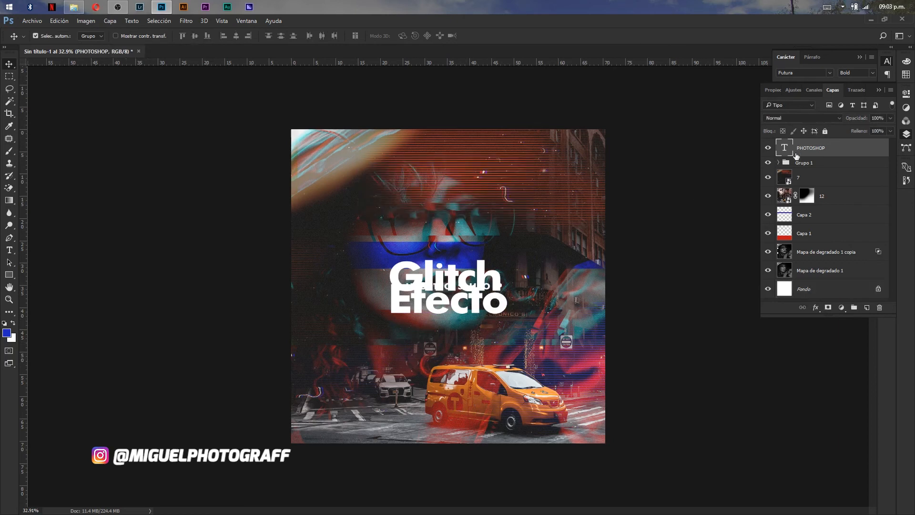
{"action": "key", "text": "shift+Down"}
{"action": "key", "text": "shift+Down"}
{"action": "key", "text": "shift+Down"}
{"action": "key", "text": "shift+Down"}
{"action": "key", "text": "shift+Down"}
{"action": "key", "text": "shift+Down"}
{"action": "key", "text": "shift+Down"}
{"action": "key", "text": "shift+Down"}
{"action": "key", "text": "shift+Down"}
{"action": "key", "text": "shift+Down"}
{"action": "key", "text": "shift+Down"}
{"action": "key", "text": "shift+Down"}
{"action": "key", "text": "shift+Down"}
{"action": "key", "text": "shift+Down"}
{"action": "key", "text": "shift+Down"}
{"action": "key", "text": "shift+Down"}
{"action": "key", "text": "shift+Down"}
{"action": "key", "text": "shift+Down"}
{"action": "key", "text": "shift+Down"}
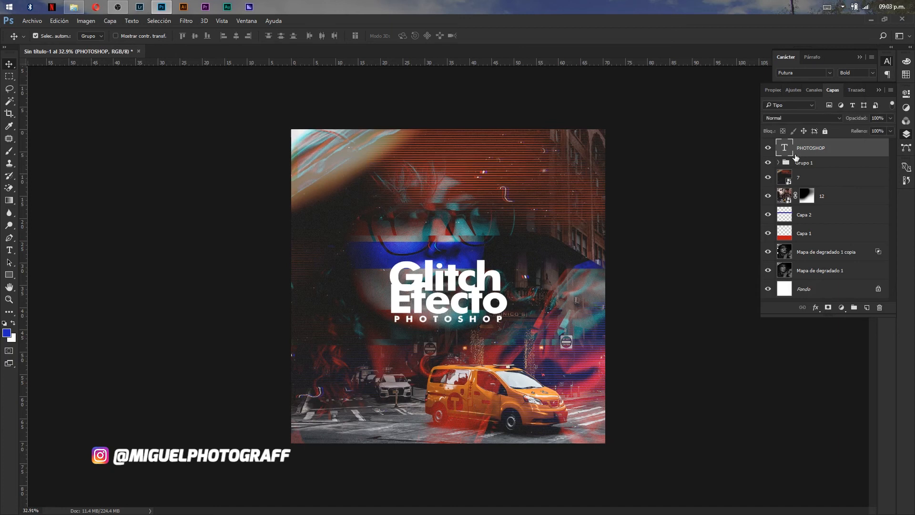
Step: Duplicate the "Glitch Efecto" group and enlarge the copy so it overflows the canvas's upper-right corner
{"action": "left_click", "coordinate": [818, 163]}
{"action": "left_click_drag", "start_coordinate": [639, 230], "coordinate": [640, 231]}
{"action": "left_click_drag", "start_coordinate": [501, 305], "coordinate": [592, 232]}
{"action": "key", "text": "ctrl+t"}
{"action": "key", "text": "Return"}
Step: Shrink the large group copy slightly and set its blend mode to Superponer
{"action": "key", "text": "ctrl+t"}
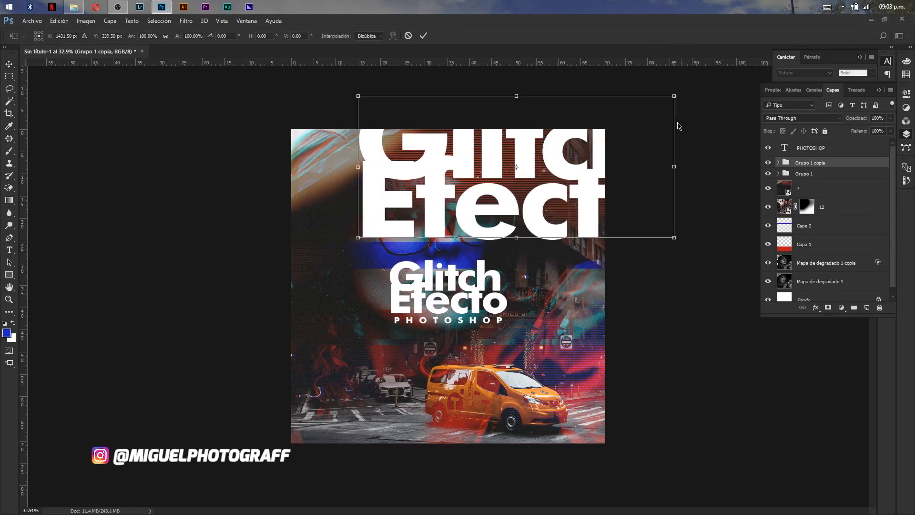
{"action": "left_click_drag", "start_coordinate": [674, 95], "coordinate": [632, 116]}
{"action": "key", "text": "Return"}
{"action": "left_click", "coordinate": [809, 118]}
{"action": "left_click", "coordinate": [776, 224]}
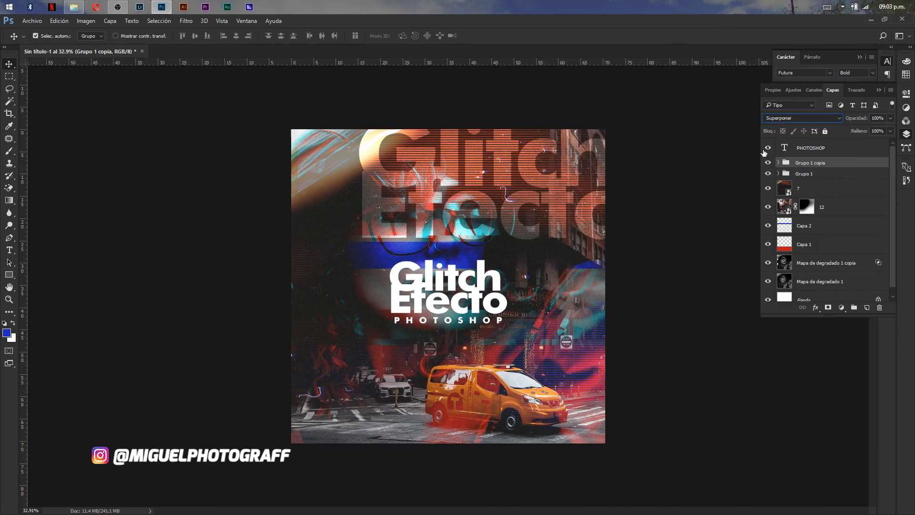
Step: Duplicate the "PHOTOSHOP" text and enlarge the copy to span most of the canvas width across the taxi
{"action": "key", "text": "alt+bracketright"}
{"action": "left_click_drag", "start_coordinate": [498, 324], "coordinate": [596, 402]}
{"action": "key", "text": "ctrl+t"}
{"action": "key", "text": "Return"}
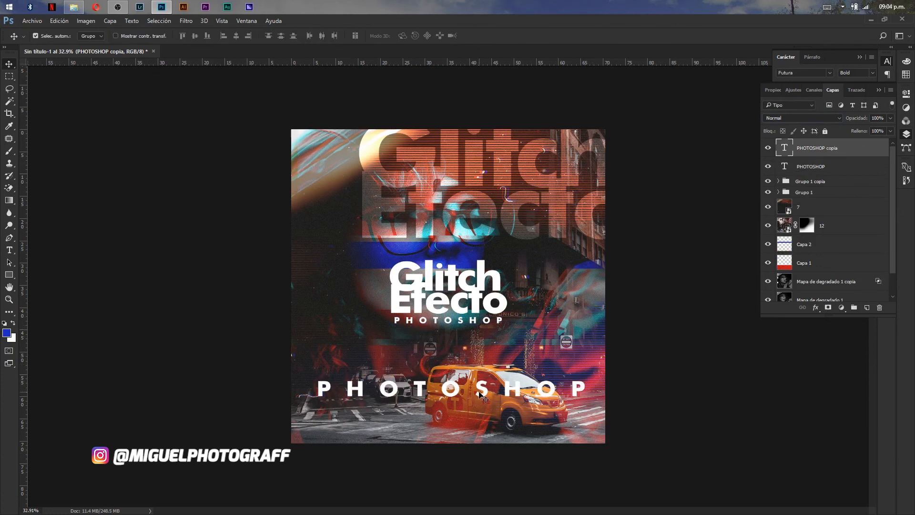
Step: Shift the large "PHOTOSHOP" copy left until its first letter is partly cropped, and set its blend mode to Superponer
{"action": "left_click_drag", "start_coordinate": [472, 396], "coordinate": [438, 403]}
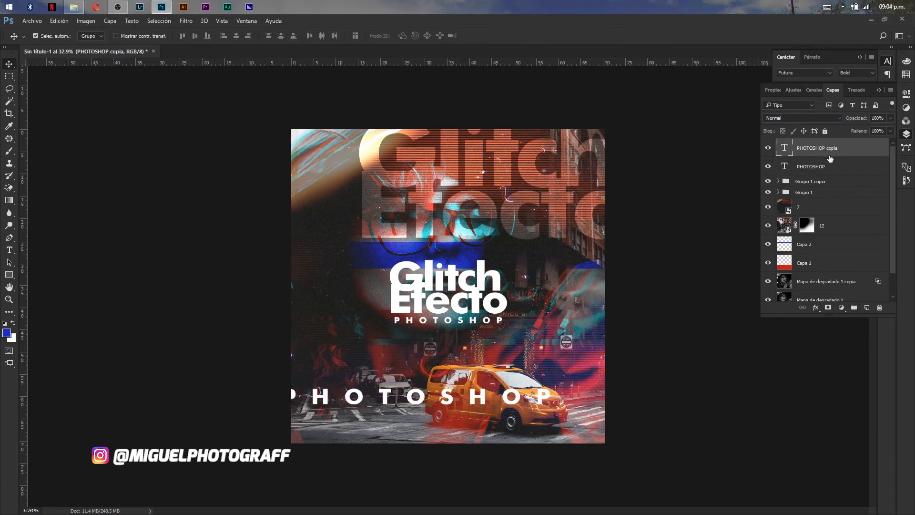
{"action": "left_click", "coordinate": [822, 119]}
{"action": "left_click", "coordinate": [786, 220]}
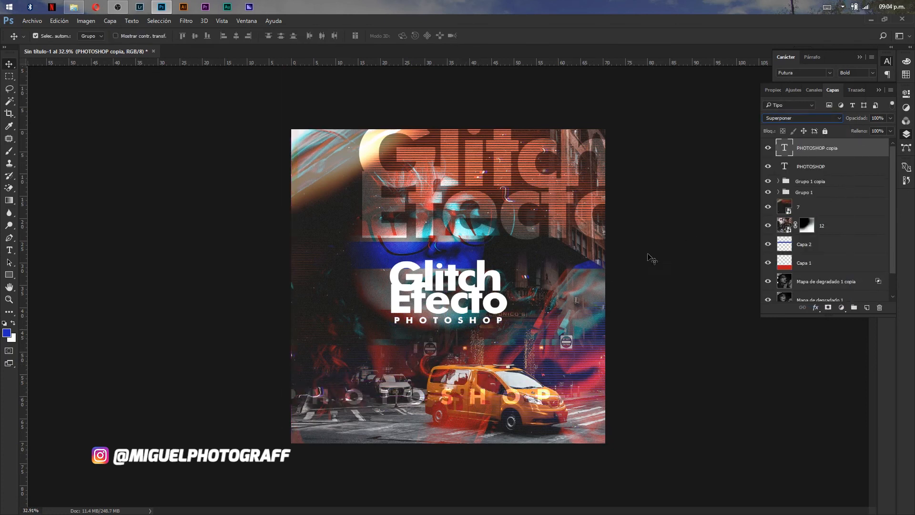
Step: Duplicate the "Efecto" text to the top of the layer stack and move the copy down over the taxi
{"action": "left_click", "coordinate": [477, 310]}
{"action": "left_click_drag", "start_coordinate": [817, 207], "coordinate": [831, 144]}
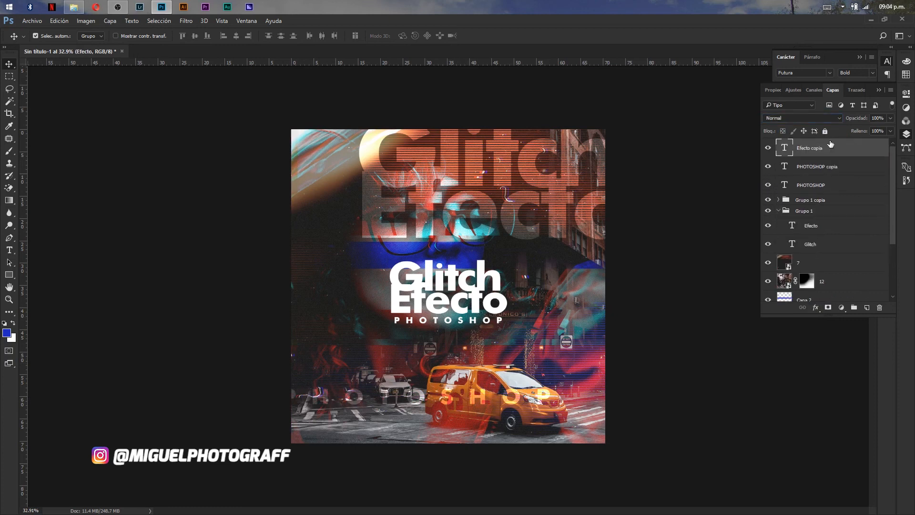
{"action": "left_click_drag", "start_coordinate": [498, 313], "coordinate": [508, 394]}
Step: Replace the new "Efecto" copy's text with the creator's social media handle
{"action": "double_click", "coordinate": [784, 149]}
{"action": "type", "text": "@mi"}
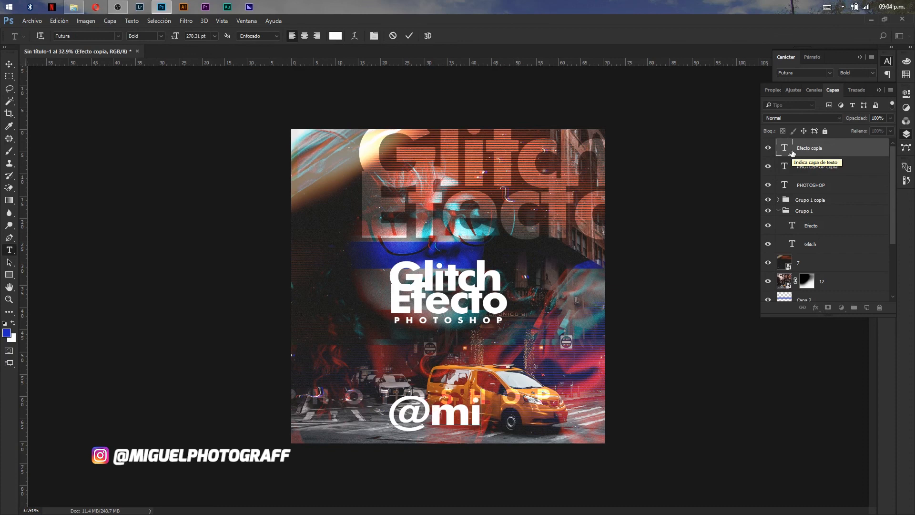
{"action": "type", "text": "gu"}
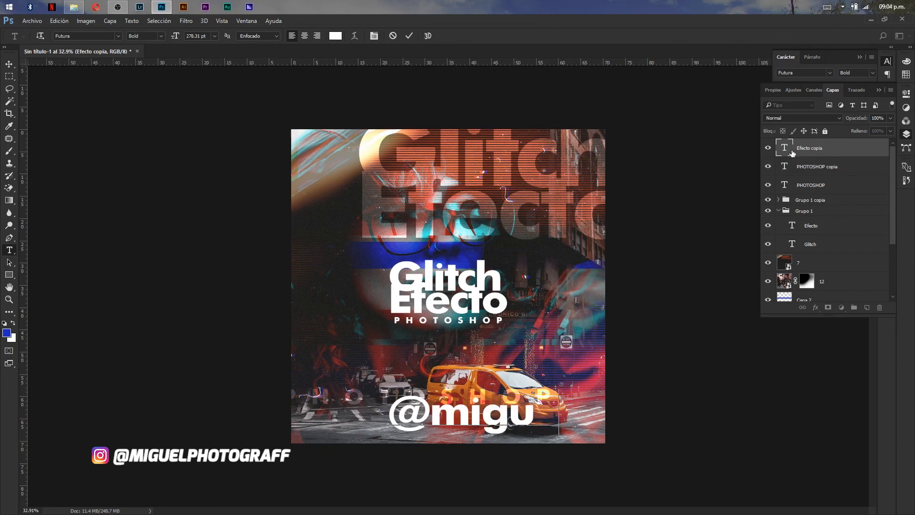
{"action": "type", "text": "elphotograff"}
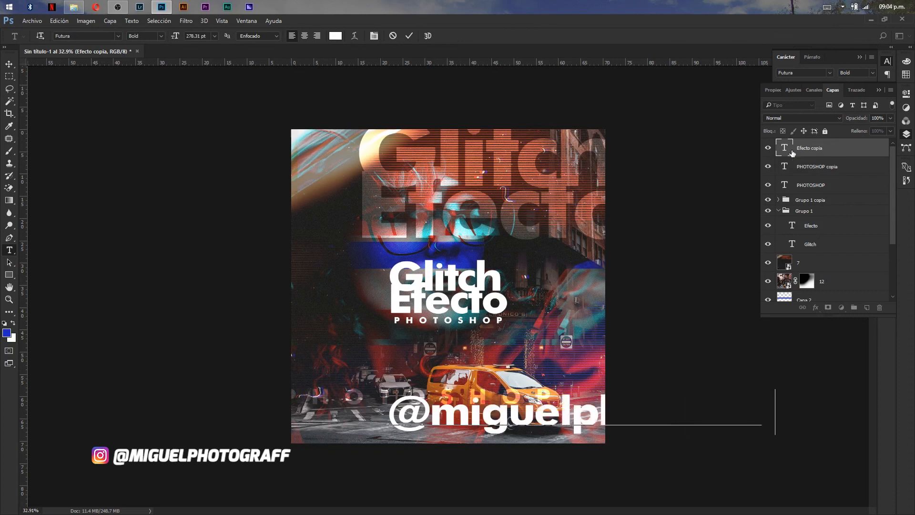
{"action": "key", "text": "ctrl+Return"}
{"action": "key", "text": "v"}
Step: Free-transform the social media handle text
{"action": "key", "text": "ctrl+t"}
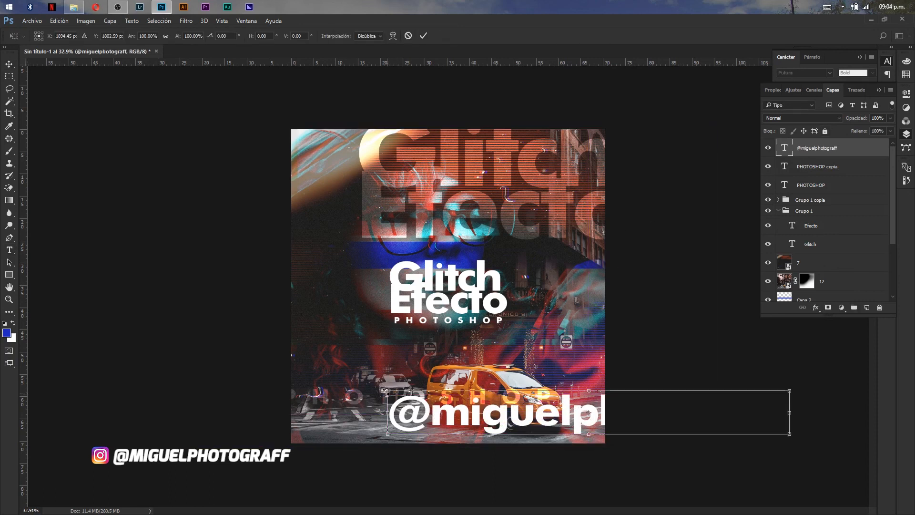